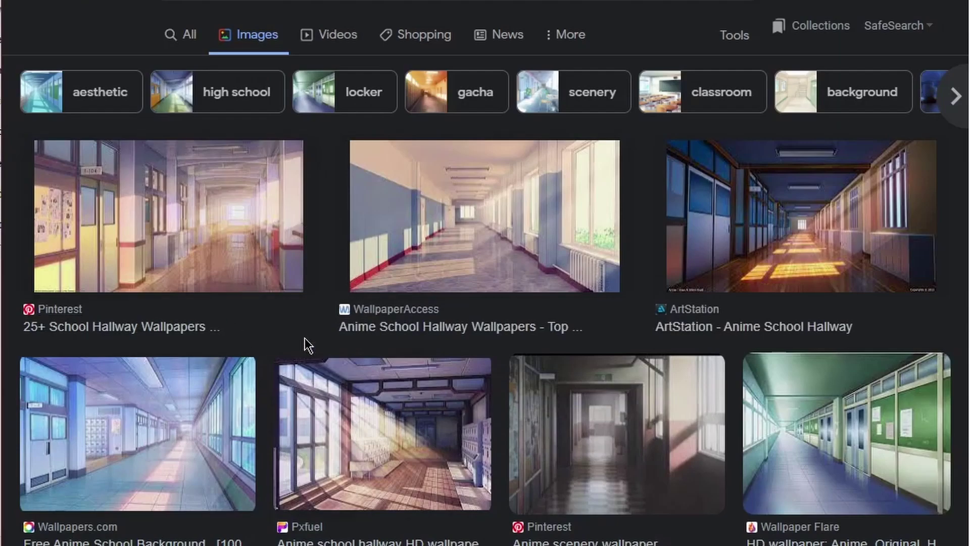
- Open the Pinterest anime school hallway wallpaper result to view it as a reference
click(243, 283)
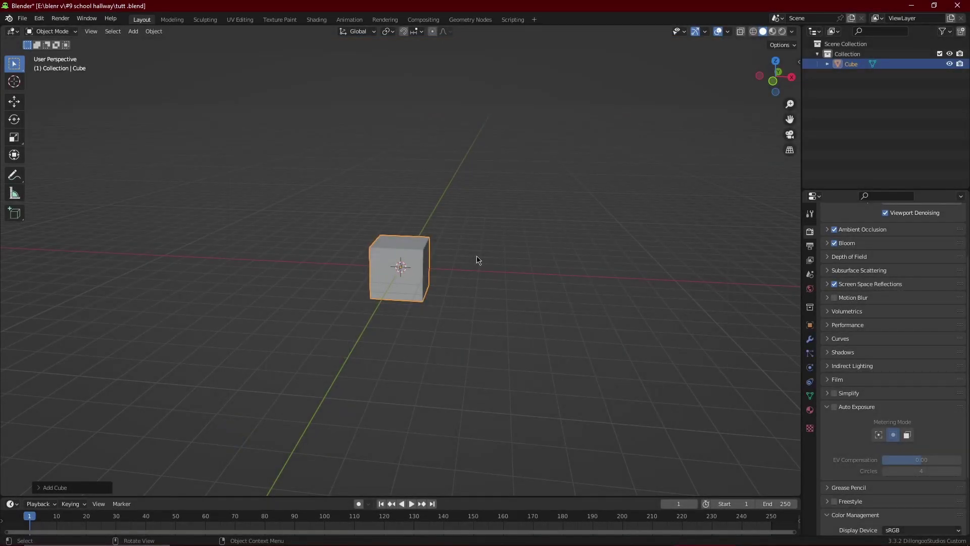
- Delete the selected cube and add a new cube to the scene
middle_drag(477, 259, 447, 245)
key(x)
click(424, 239)
key(shift+a)
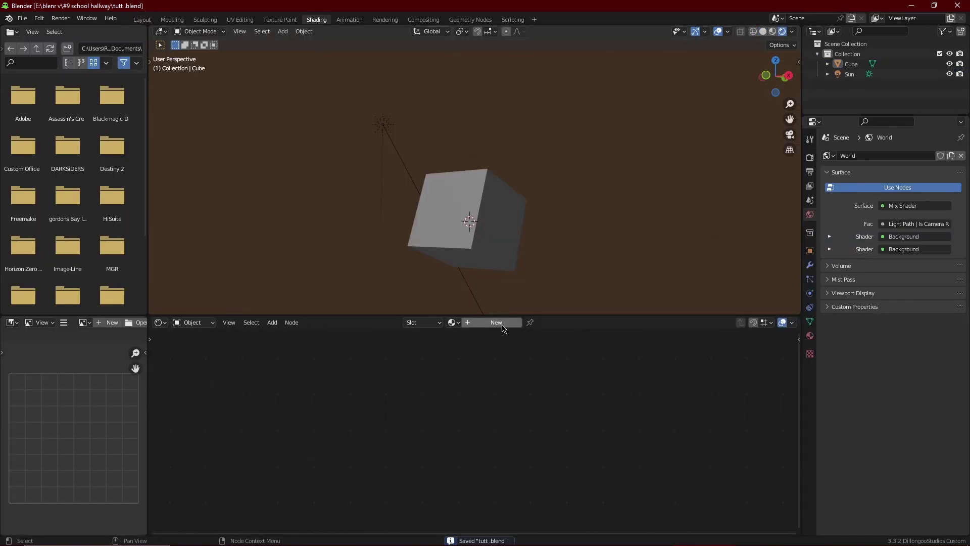
- Create a new material for the cube and save the Freepik white paint texture image from the browser
click(496, 323)
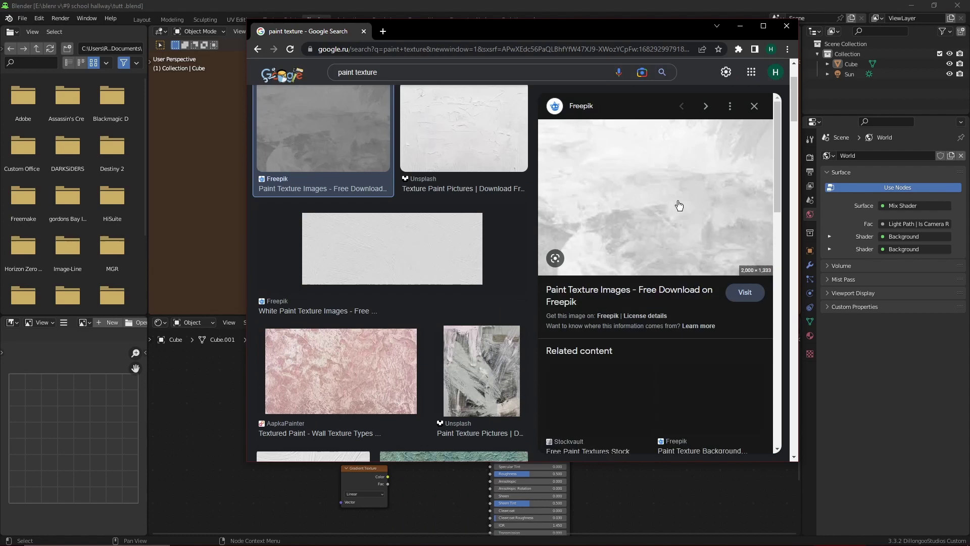
right_click(679, 202)
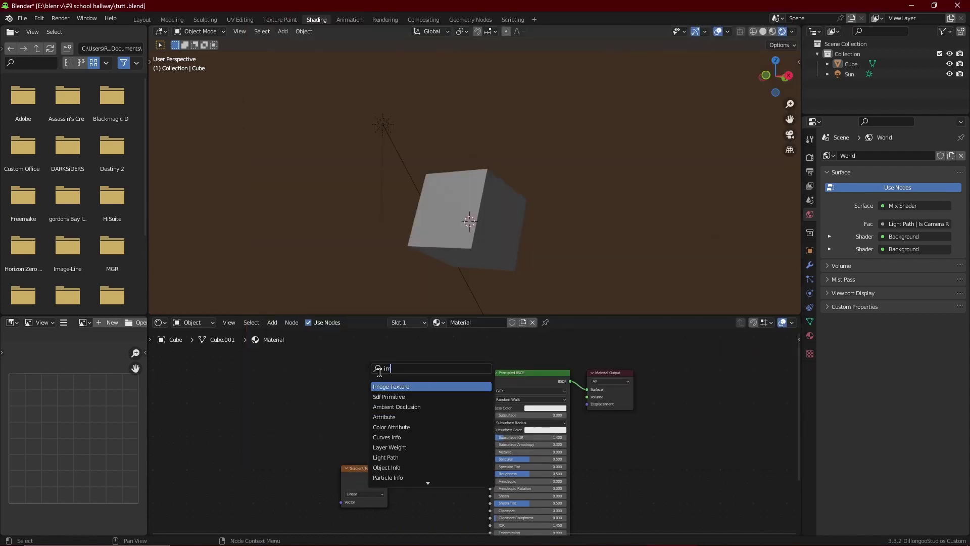
- Add an Image Texture node above the Gradient Texture node and load download.jpg into it
click(388, 387)
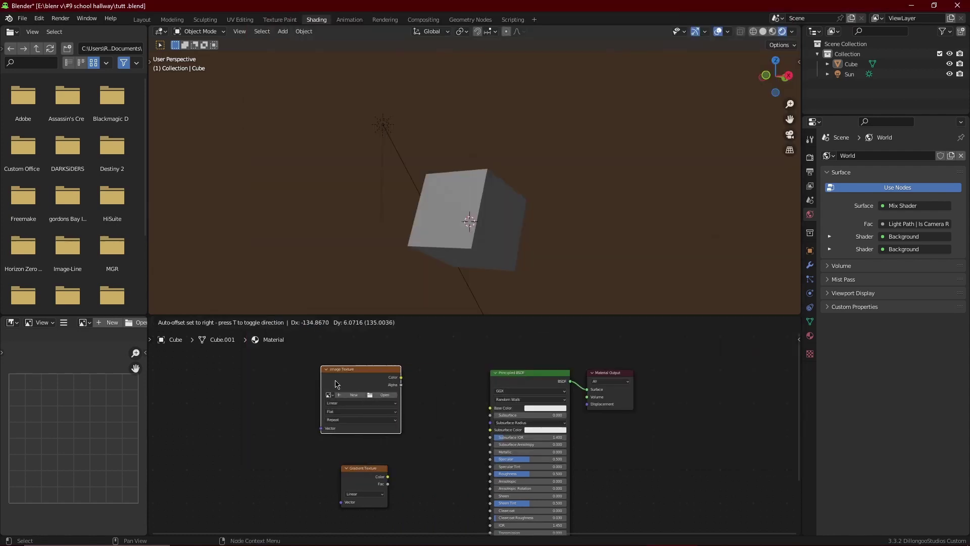
click(336, 384)
click(383, 394)
click(549, 233)
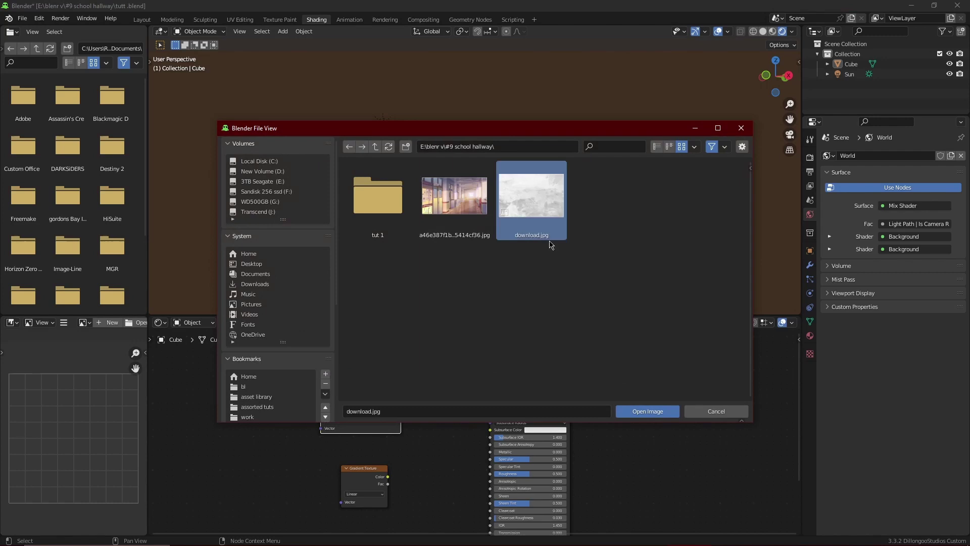
click(647, 410)
- Connect the image texture's Color to the Principled BSDF's Base Color and move the image node farther from the shader
scroll(380, 359, up, 2)
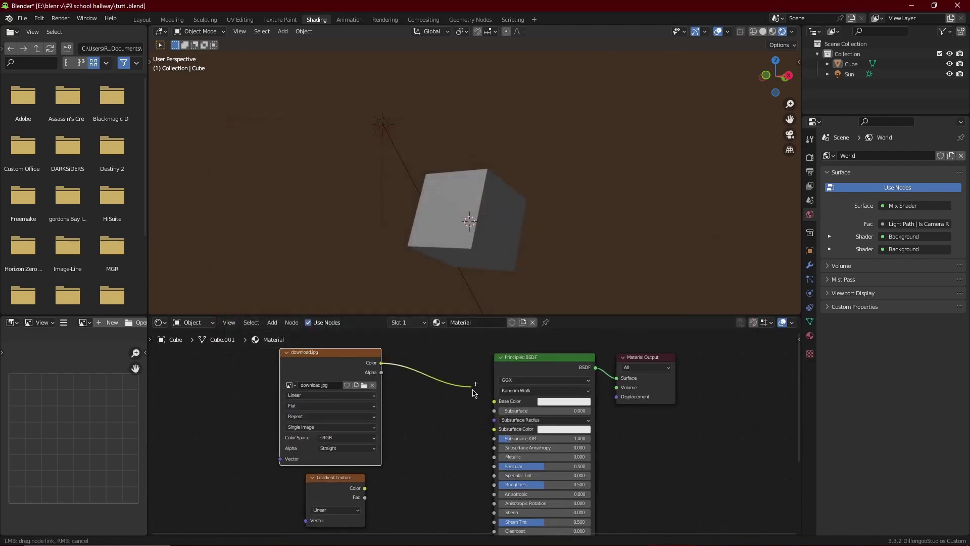
drag(492, 401, 493, 401)
drag(338, 369, 240, 375)
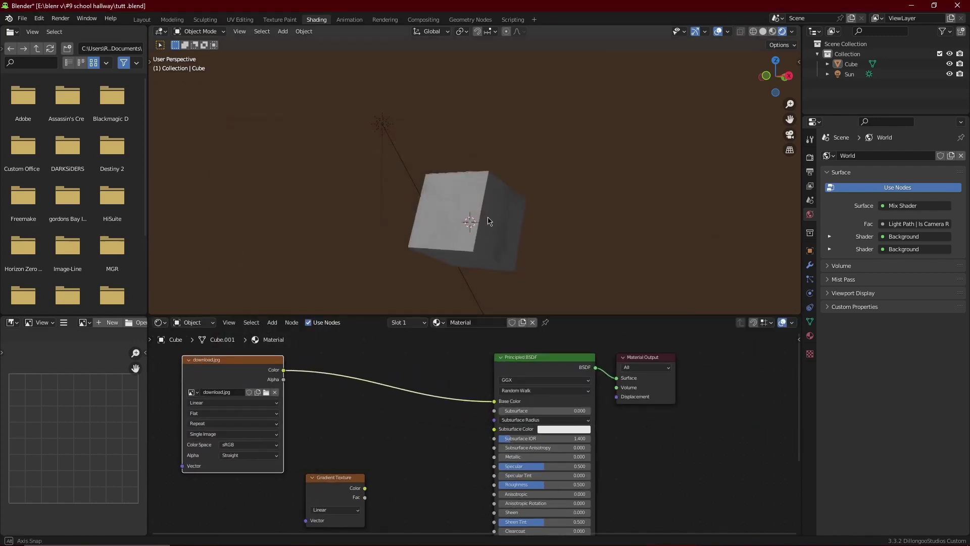
- Switch the viewport to Material Preview, select the cube and enter Edit Mode on it
middle_drag(489, 222, 457, 218)
click(773, 32)
scroll(520, 193, up, 3)
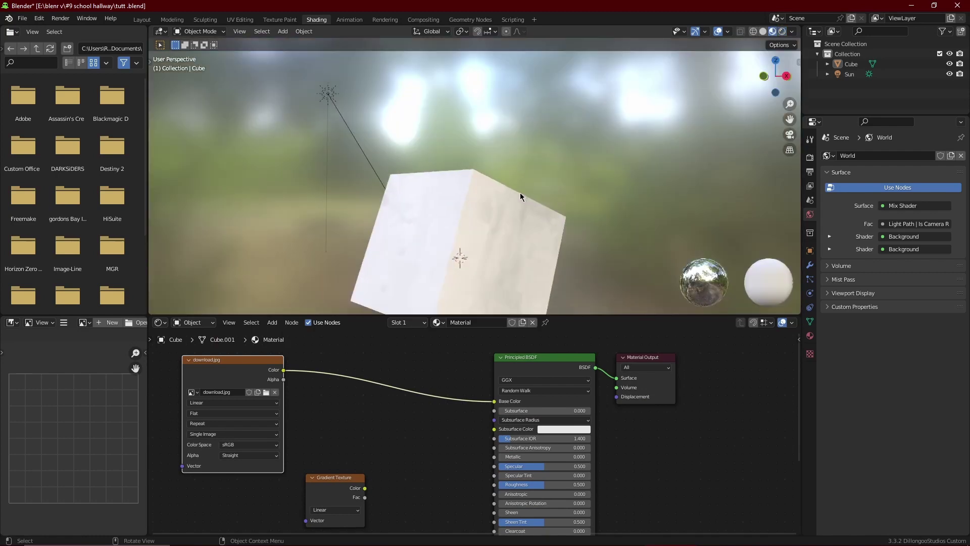
shift+middle_drag(520, 228, 516, 161)
scroll(516, 162, up, 2)
click(509, 176)
key(Tab)
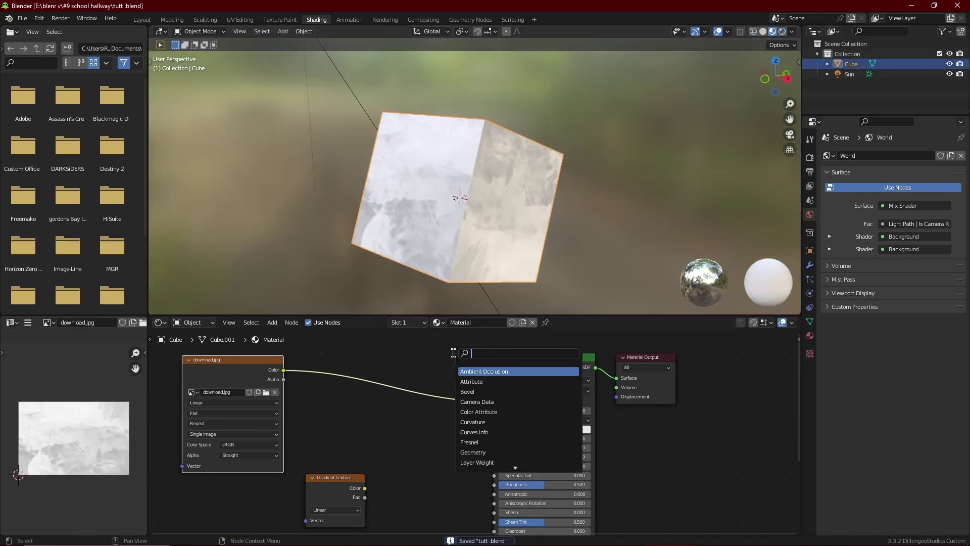
- Insert a Bright/Contrast node between the image texture and the Principled BSDF
text(bri)
click(493, 380)
click(334, 375)
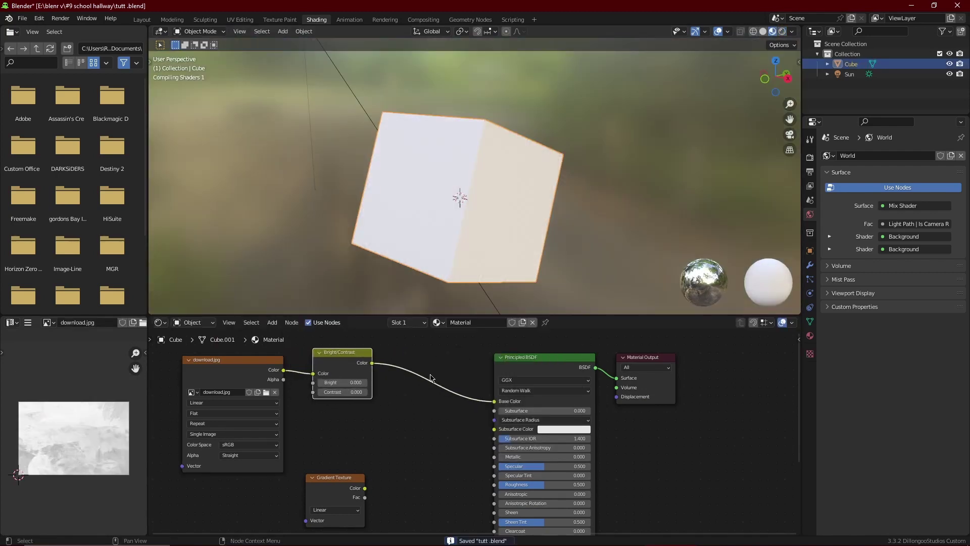
- Insert a Hue Saturation Value node between the Bright/Contrast node and the Principled BSDF
key(shift+a)
text(hu)
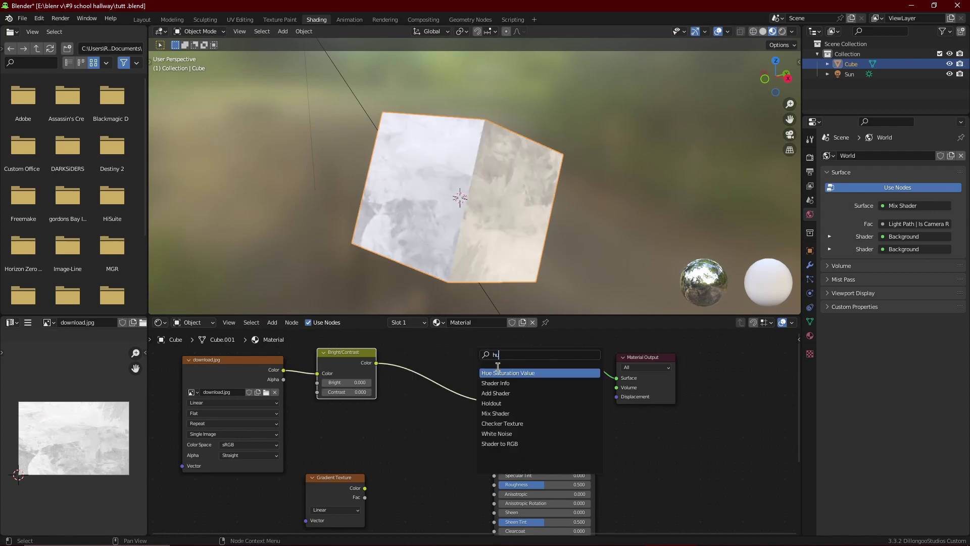
click(495, 371)
click(411, 355)
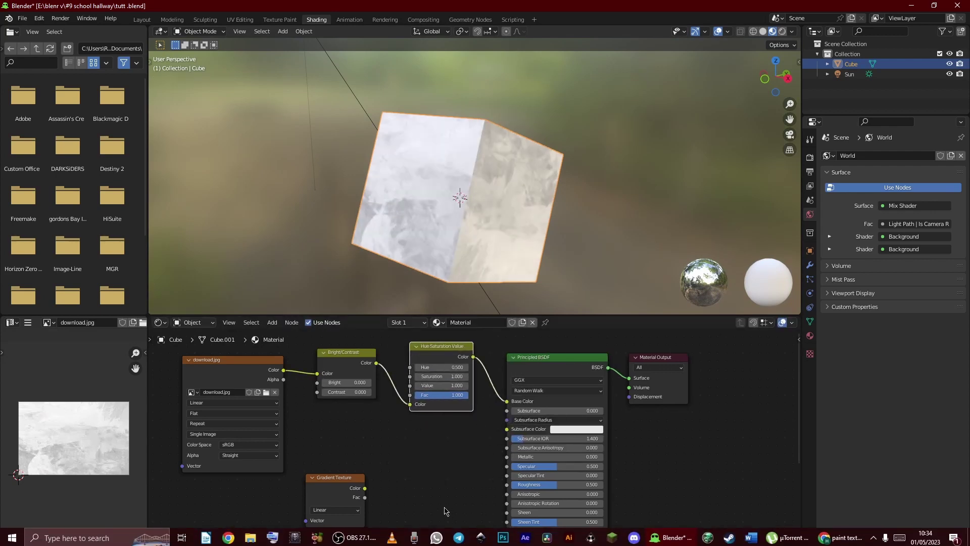
- Insert a color Mix node between the Hue Saturation Value node and the Principled BSDF
scroll(450, 500, down, 2)
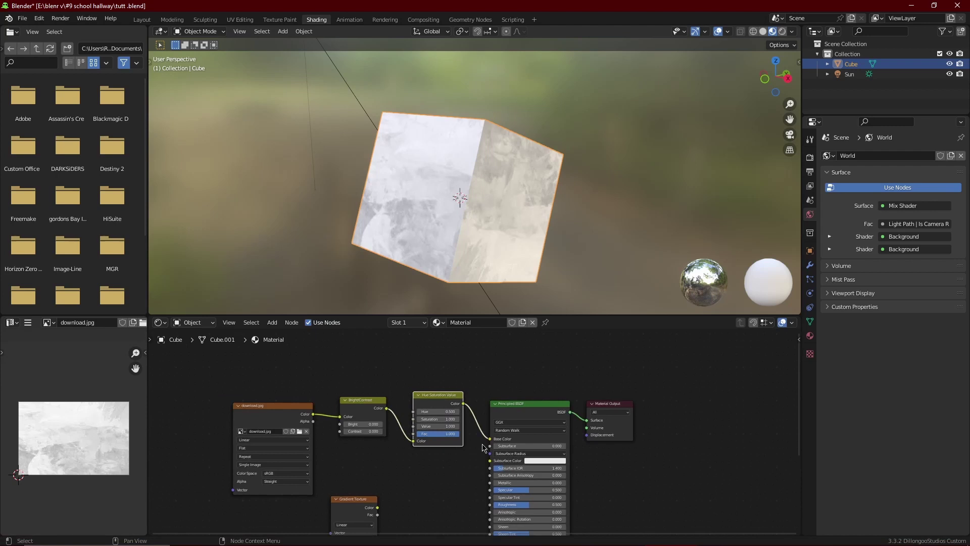
key(shift+a)
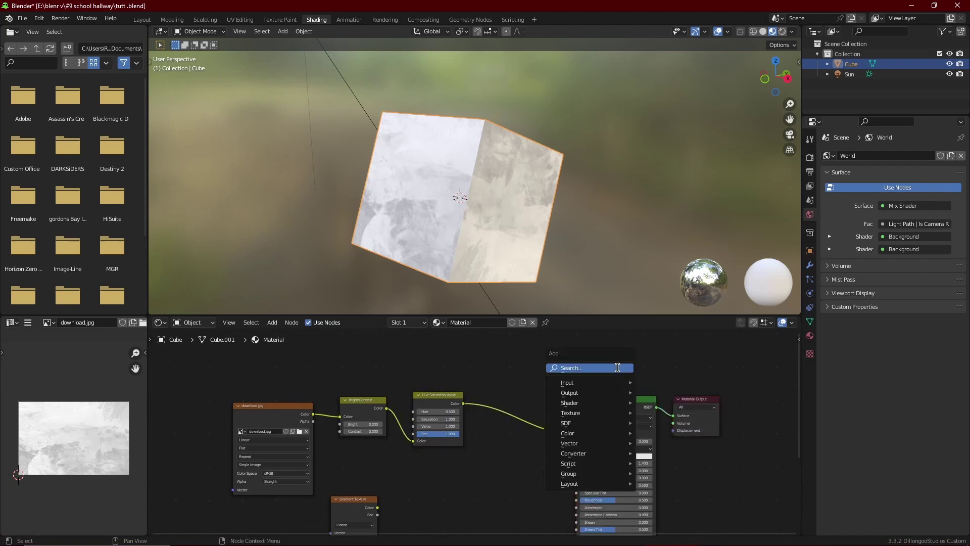
click(618, 367)
text(mi)
click(631, 384)
click(529, 396)
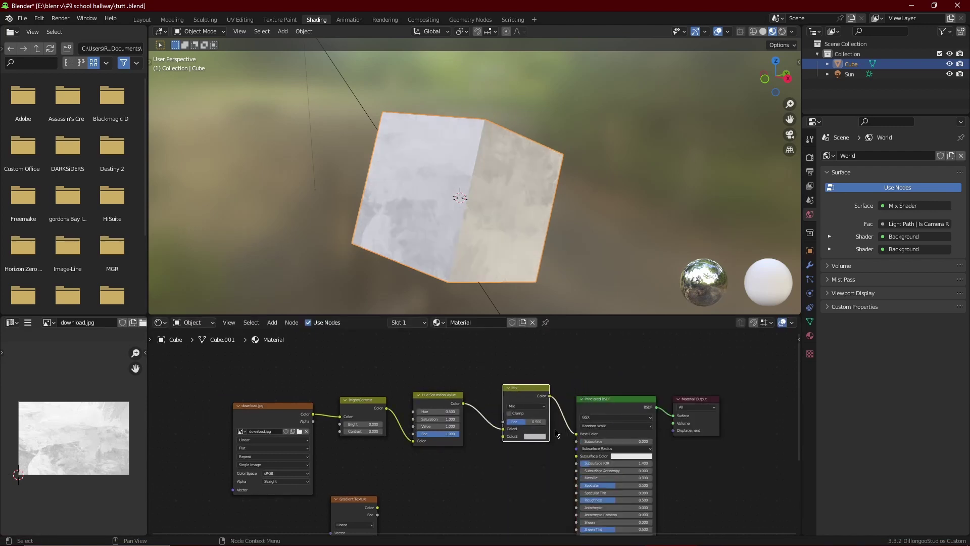
- Set the Mix node's blending mode to Color and its Color2 to a bright peach-orange
scroll(552, 401, up, 1)
click(551, 400)
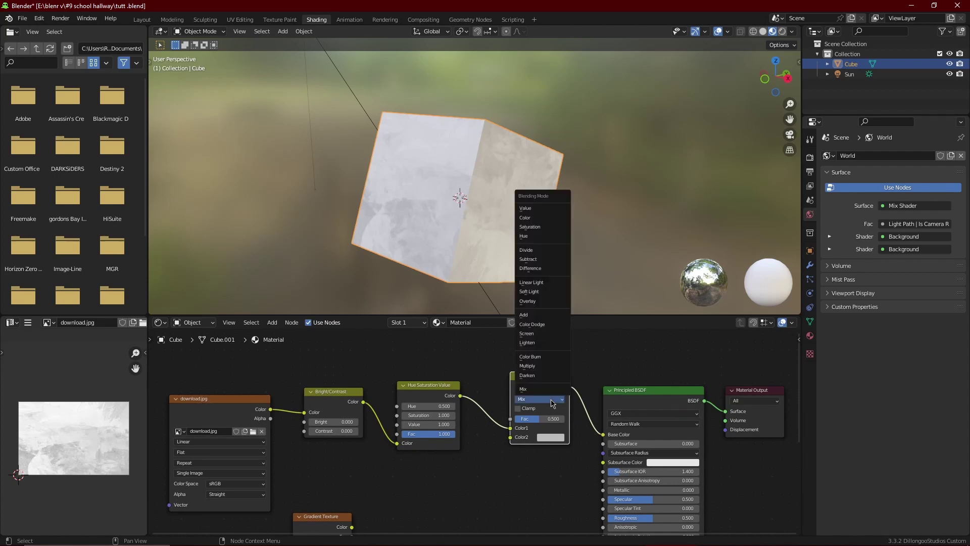
click(539, 218)
scroll(476, 433, up, 1)
click(579, 440)
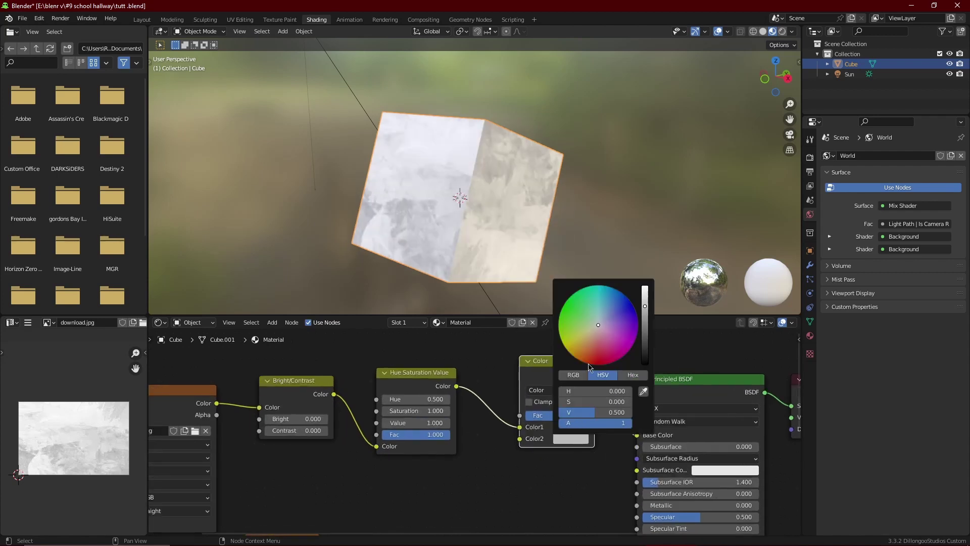
drag(589, 367, 593, 339)
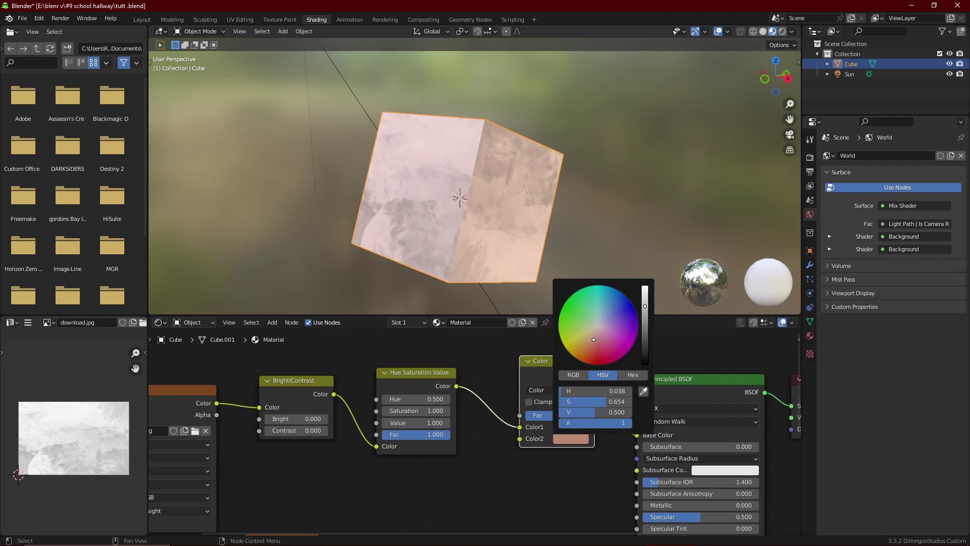
drag(646, 308, 650, 288)
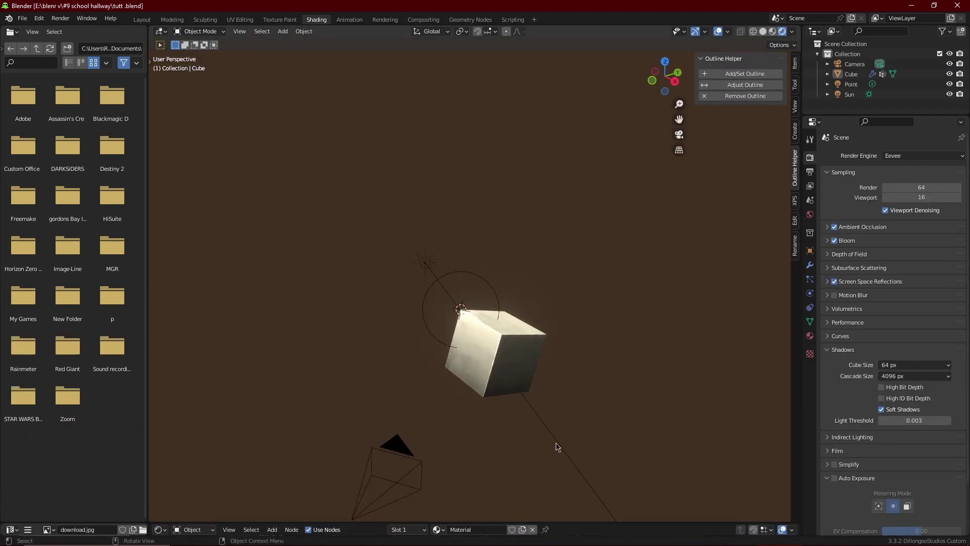
- Select the sun light and review its light settings
middle_drag(577, 392, 450, 267)
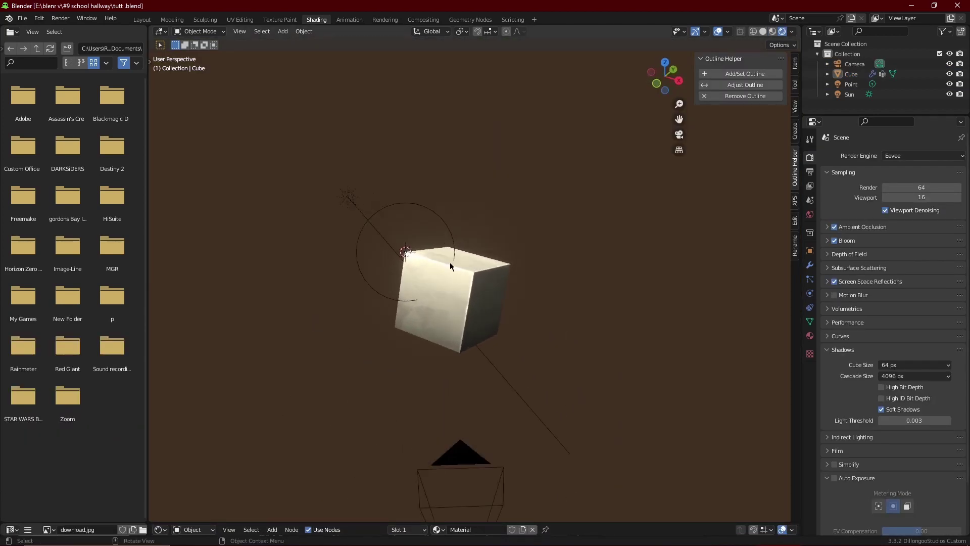
click(346, 197)
click(810, 294)
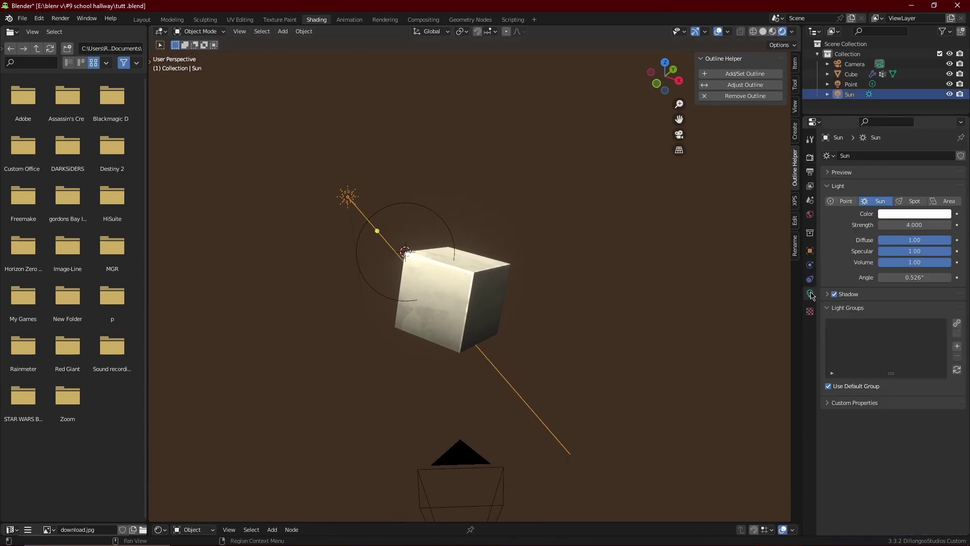
click(452, 232)
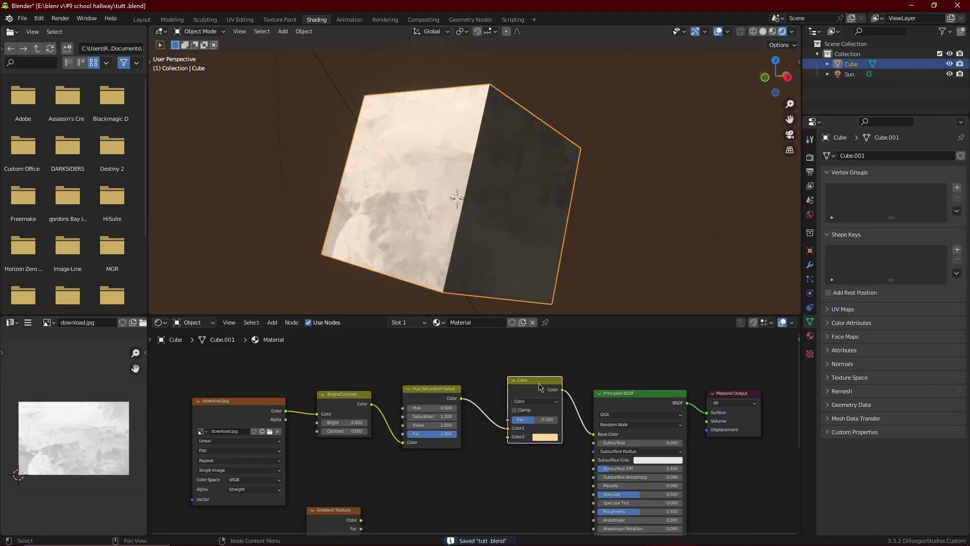
- Duplicate the Color blend node, insert the copy before the Principled BSDF and set its blending mode to Mix
key(shift+d)
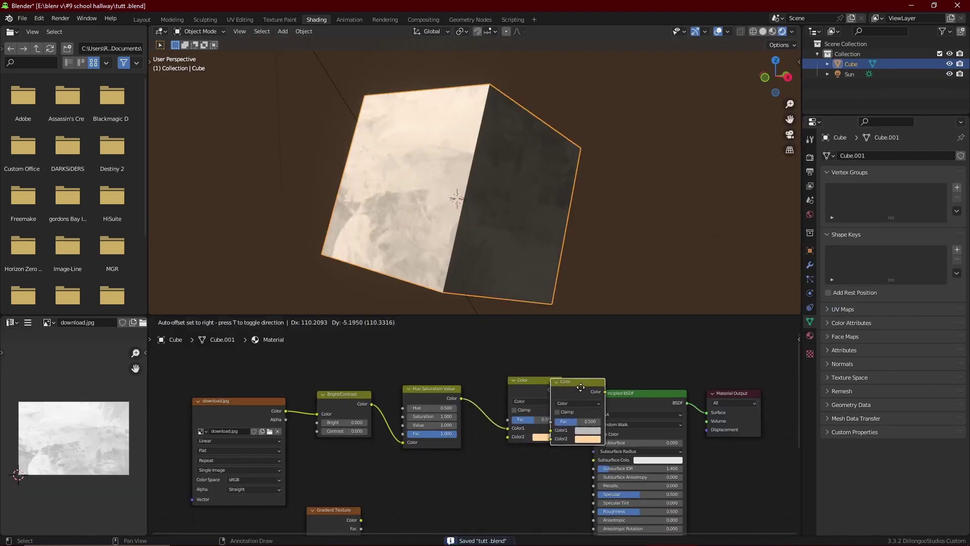
click(625, 387)
click(621, 401)
click(620, 392)
scroll(659, 444, up, 1)
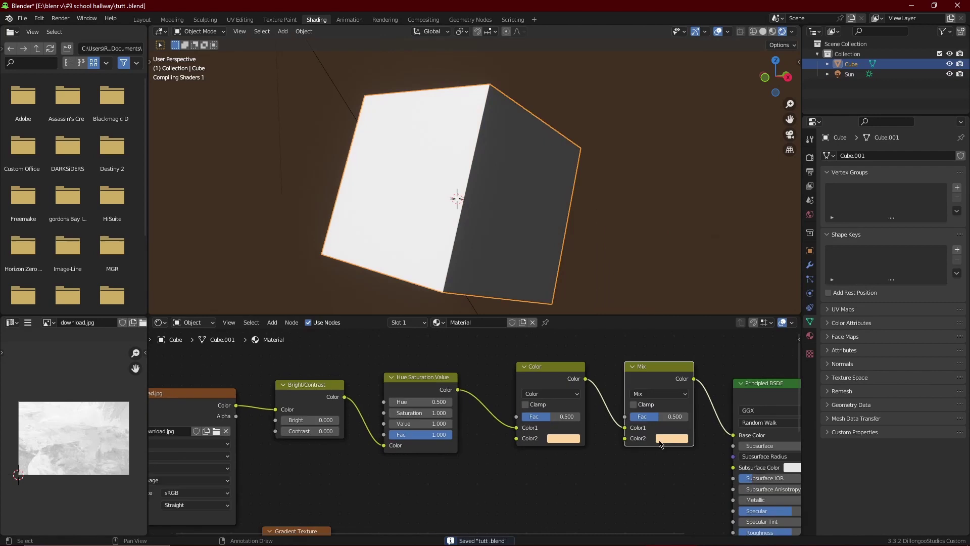
- Lower the new Mix node's factor to 0.392 and check the tint on the cube
drag(669, 420, 663, 420)
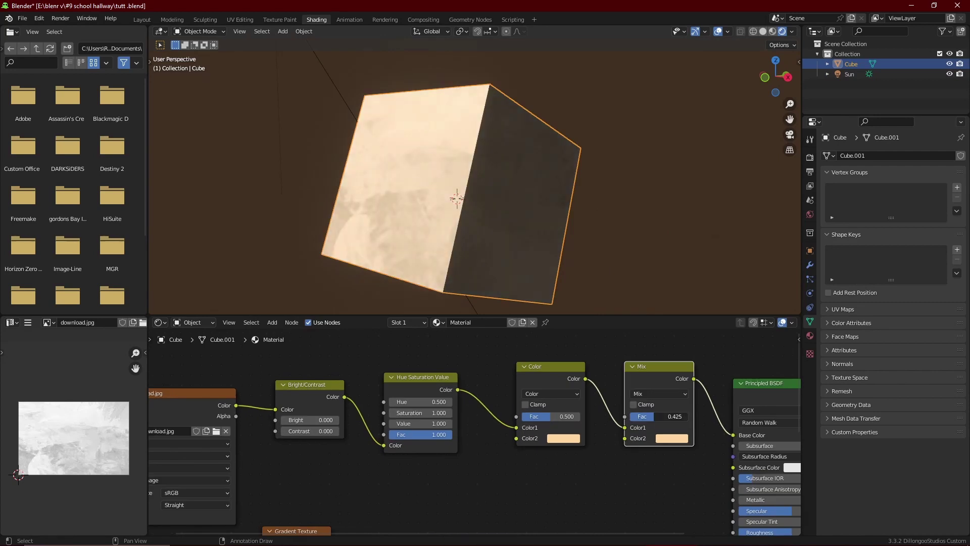
scroll(545, 248, down, 3)
click(534, 253)
mouse_move(515, 236)
middle_down()
mouse_move(551, 252)
mouse_move(513, 279)
mouse_move(524, 237)
middle_up()
scroll(505, 218, up, 2)
click(500, 210)
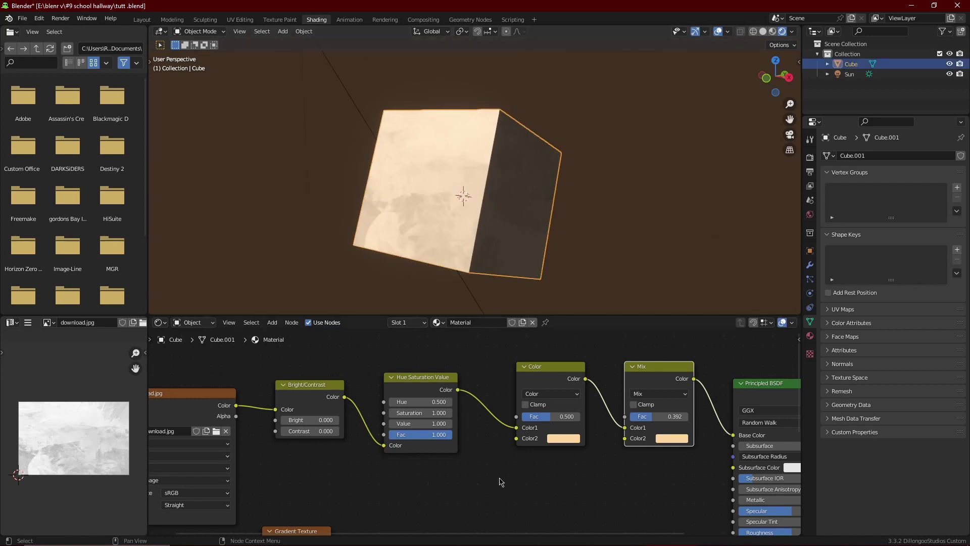
- Move the Gradient Texture node to below the Hue Saturation Value node
scroll(500, 481, down, 2)
middle_drag(414, 490, 426, 478)
drag(389, 492, 427, 480)
click(511, 461)
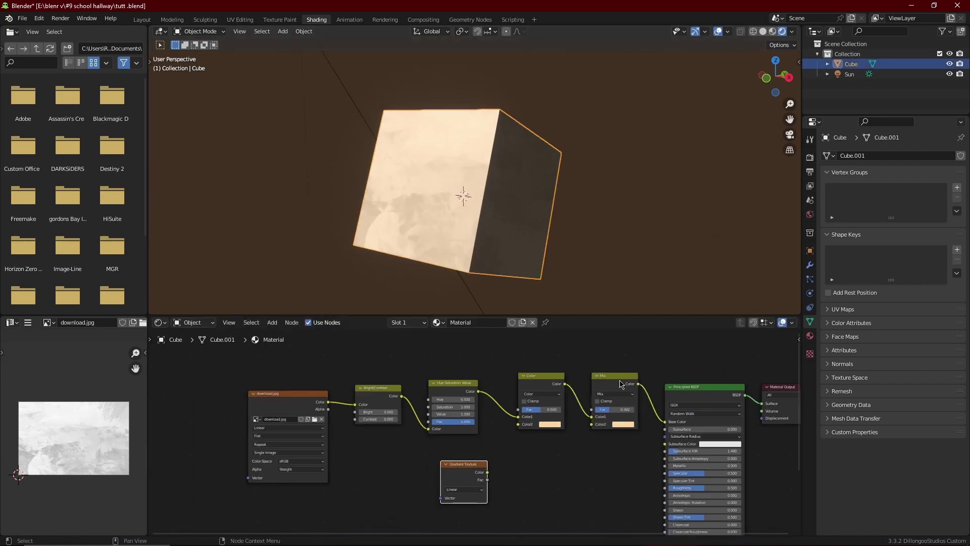
- Duplicate the Mix node, insert the copy before the Principled BSDF and set its blending mode to Multiply
key(shift+d)
click(656, 402)
scroll(657, 404, up, 3)
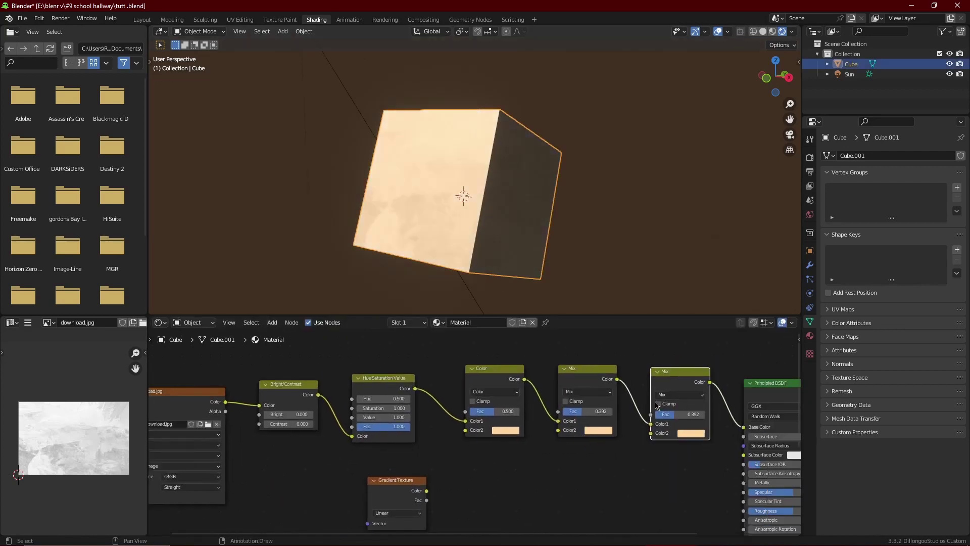
click(664, 395)
click(683, 362)
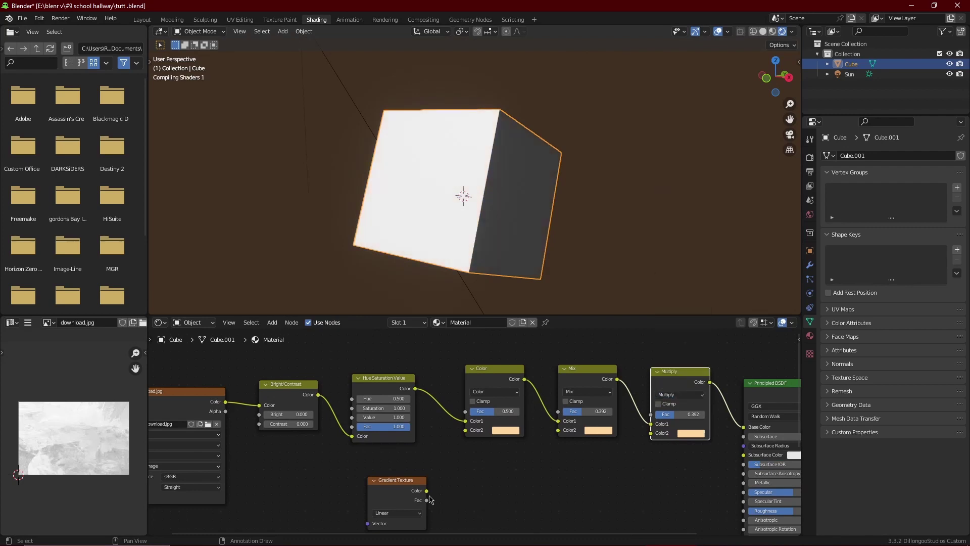
- Connect the Gradient Texture's Color to the Multiply node's Color2 and shift the gradient node closer to it
drag(427, 490, 463, 485)
drag(650, 435, 651, 433)
key(Home)
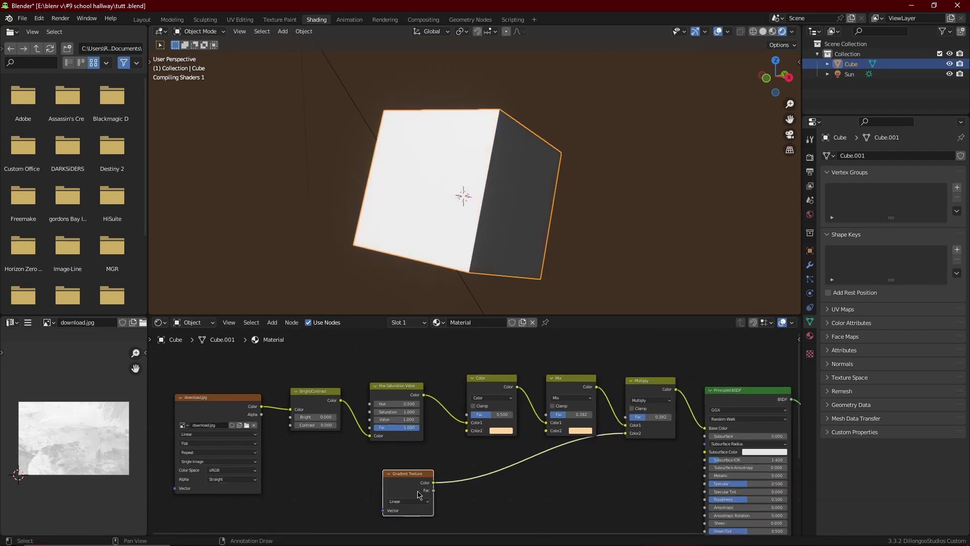
drag(423, 482, 445, 482)
middle_drag(458, 475, 481, 448)
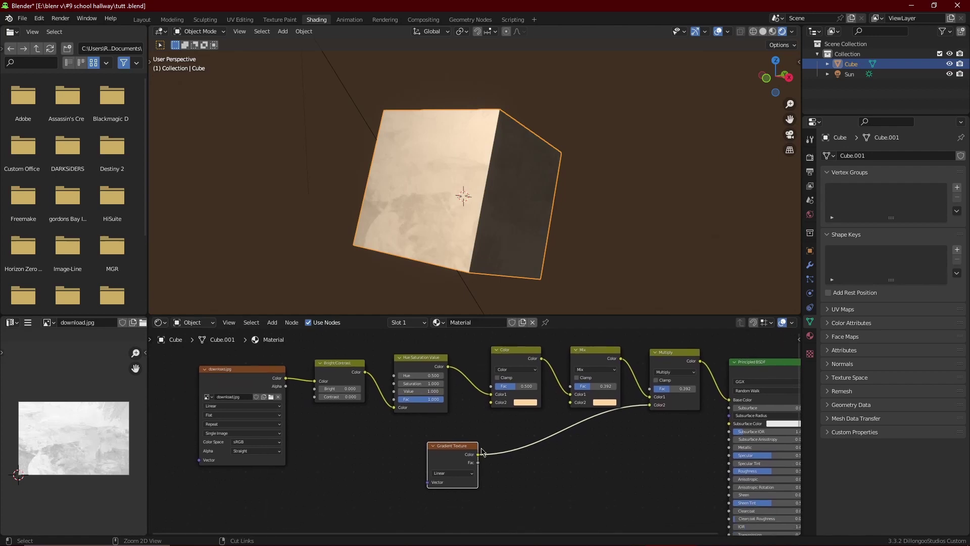
- Add linked Texture Coordinate and Mapping nodes to the Gradient Texture with the Node Wrangler texture setup
key(ctrl+t)
scroll(476, 442, up, 1)
scroll(399, 473, up, 1)
middle_drag(400, 472, 449, 433)
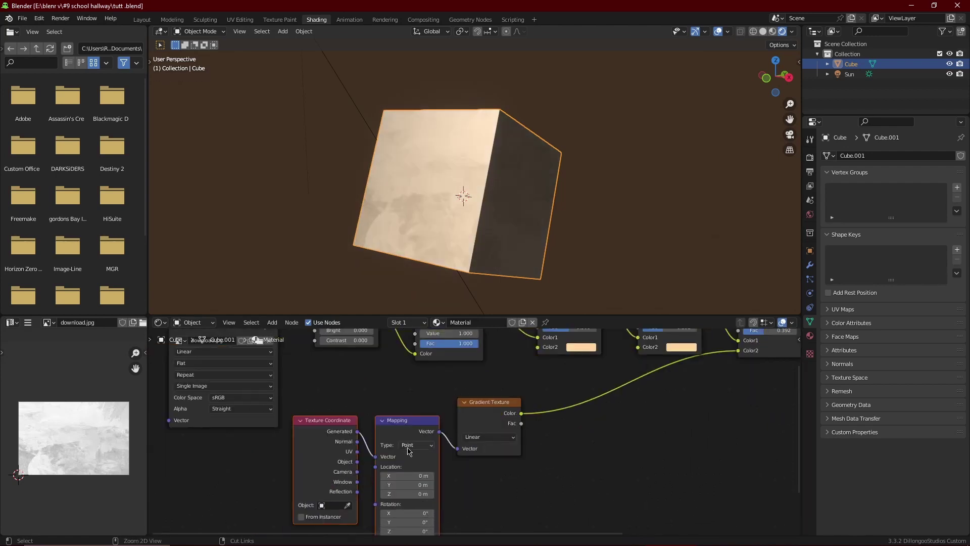
- Save the file and search the add-on preferences for "node" to check that Node Wrangler is enabled
key(ctrl+s)
click(40, 20)
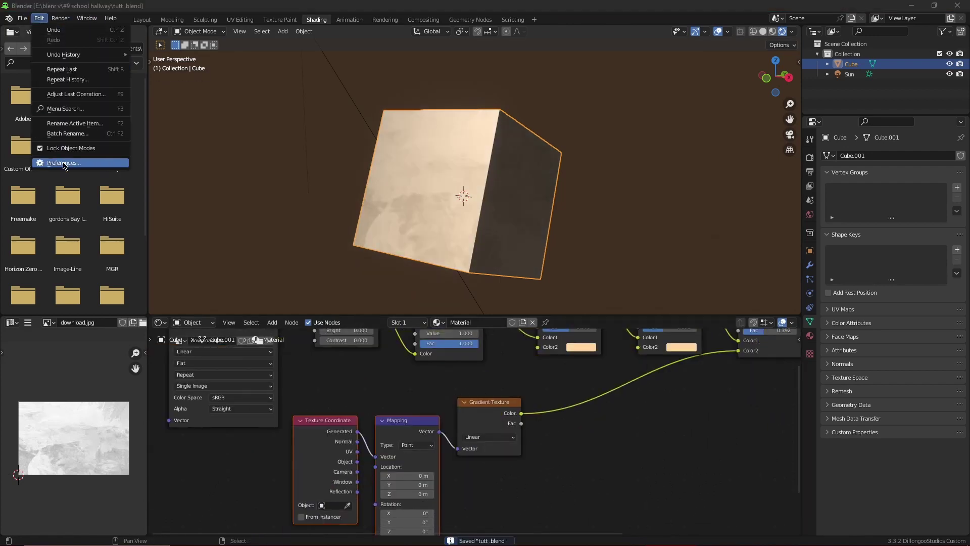
click(55, 161)
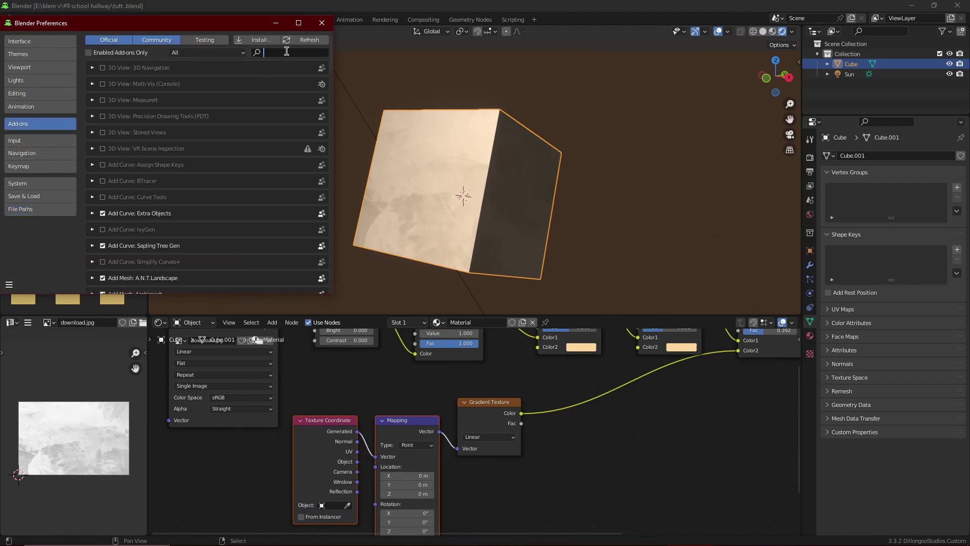
text(node)
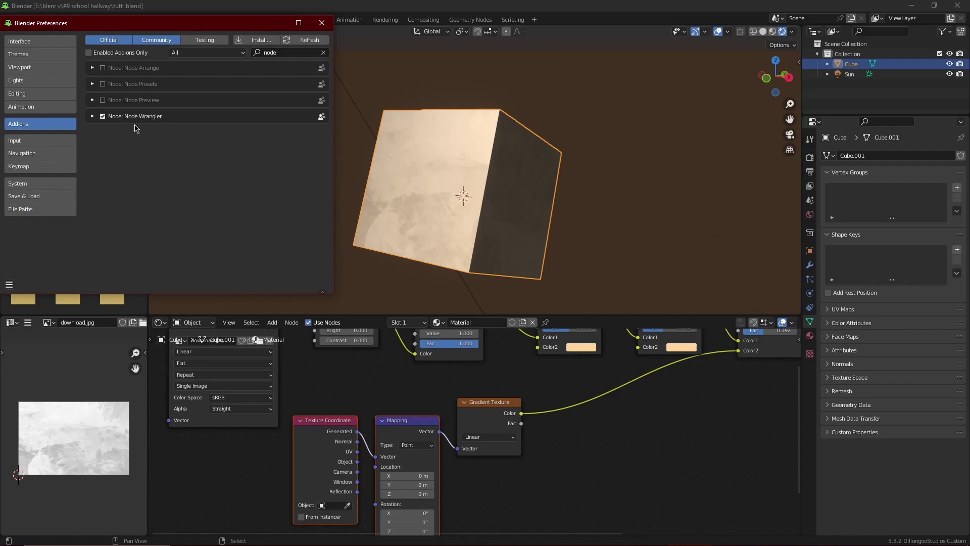
click(322, 23)
- Insert a ColorRamp node between the Gradient Texture and the Multiply node's Color2
scroll(458, 410, down, 2)
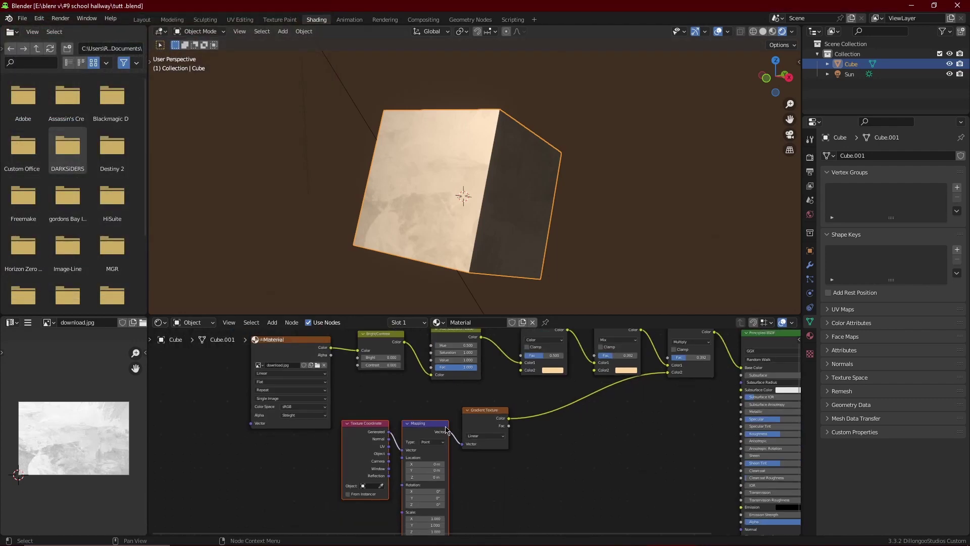
key(shift+a)
click(554, 369)
text(co)
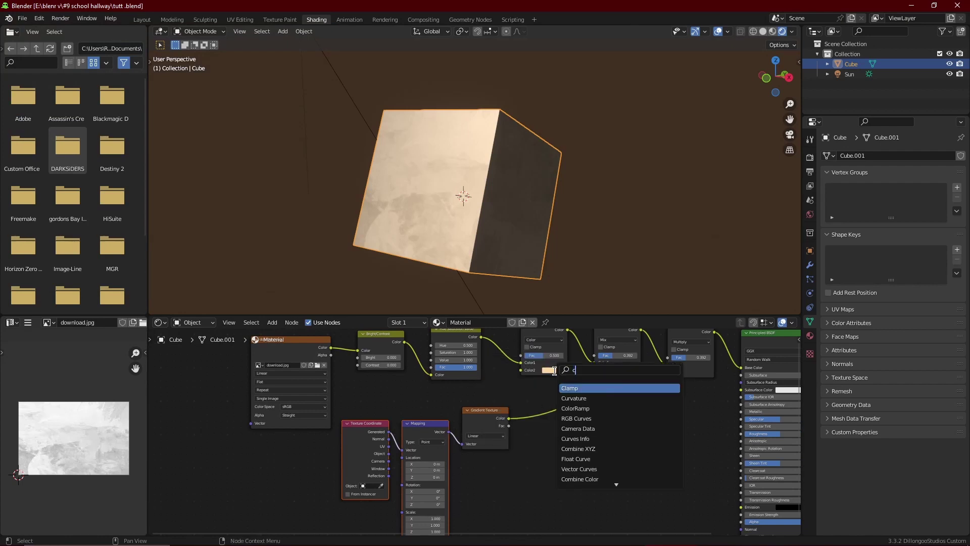
click(569, 388)
click(548, 417)
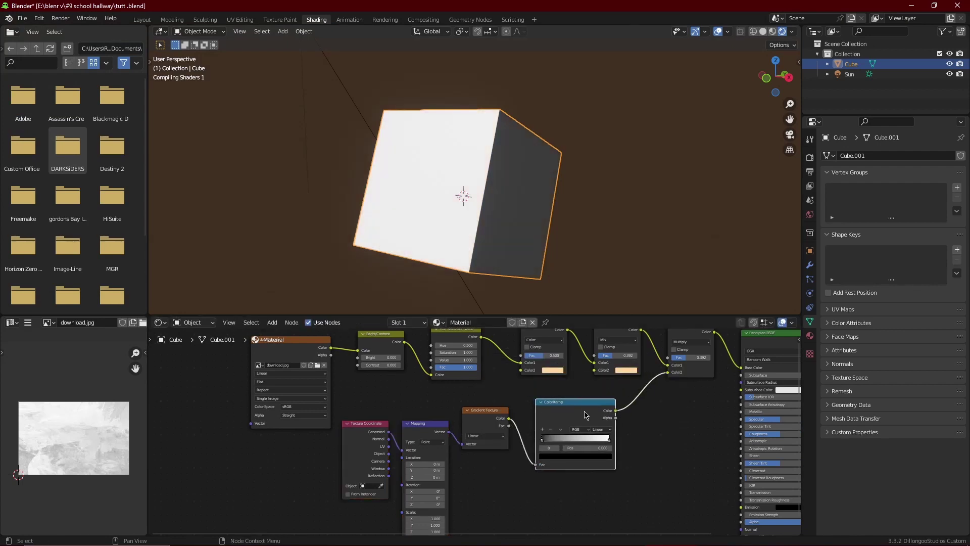
- Preview the ColorRamp's output on the cube and set the Mapping node's Y rotation to 90°
ctrl+shift+click(585, 414)
middle_drag(506, 194, 549, 214)
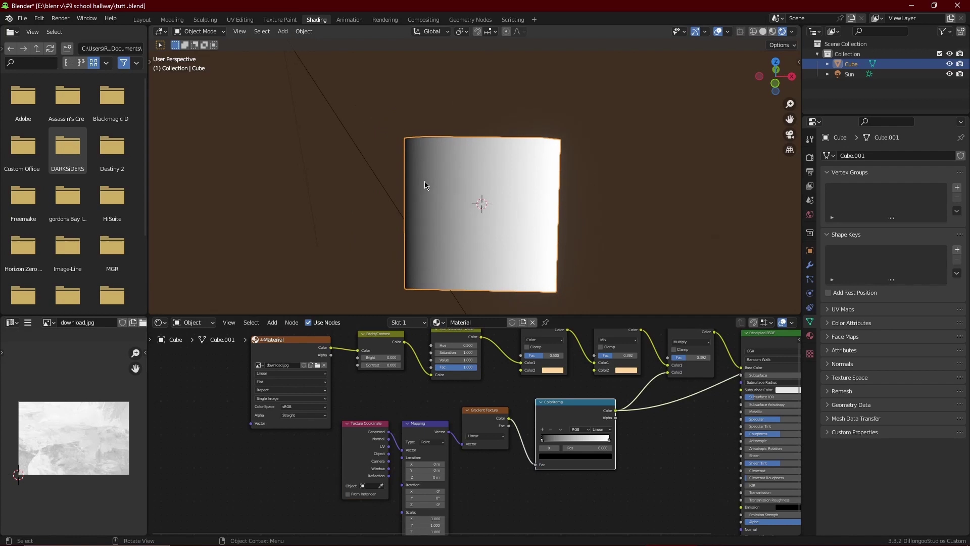
scroll(504, 475, up, 4)
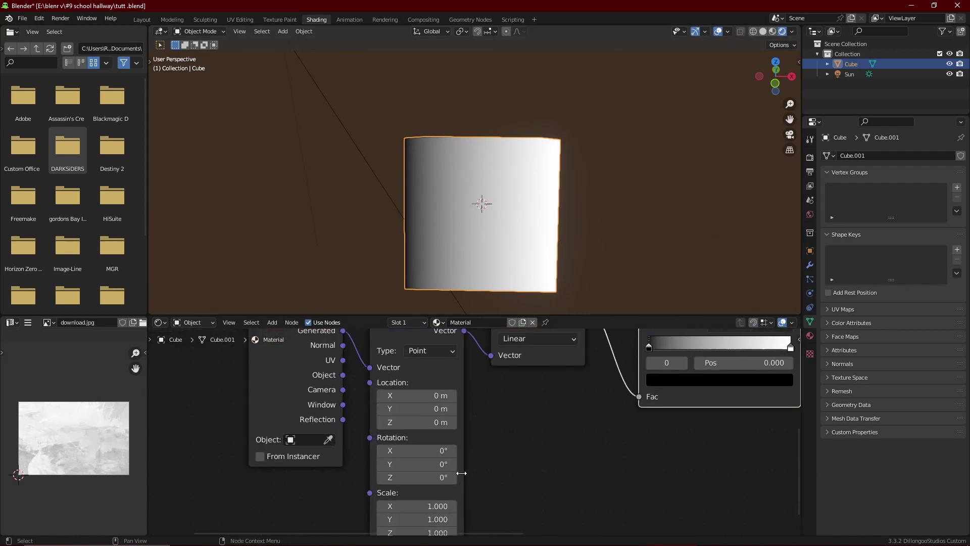
drag(414, 477, 455, 463)
right_click(412, 475)
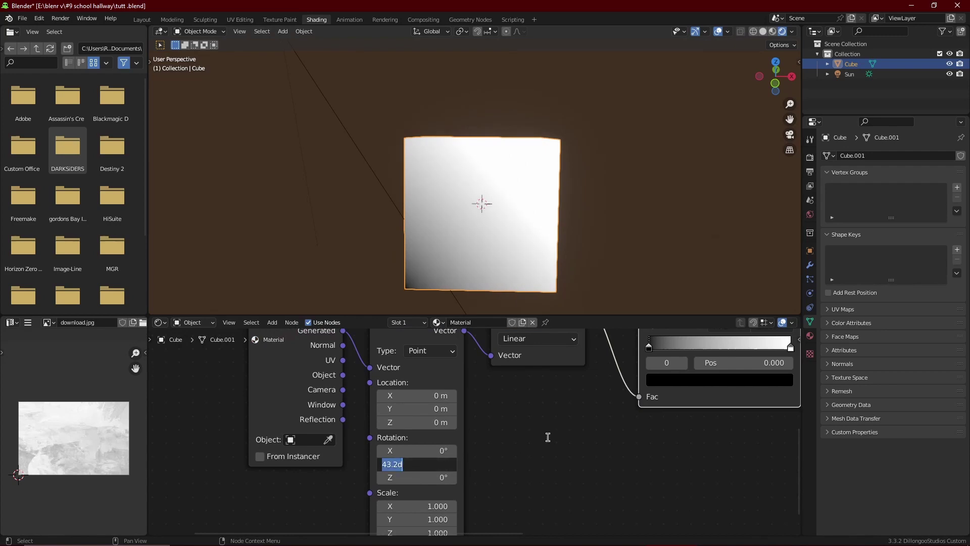
text(90)
key(Return)
middle_drag(593, 188, 500, 192)
- Preview the Multiply node's output on the cube and raise its Fac to about 0.78
key(Home)
middle_drag(558, 482, 556, 484)
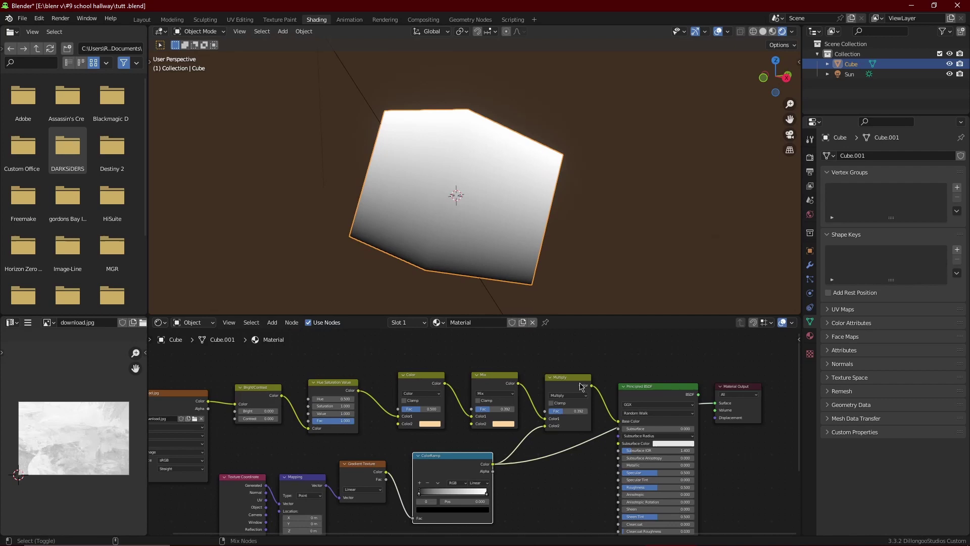
ctrl+shift+click(580, 385)
middle_drag(526, 229, 521, 219)
scroll(566, 401, up, 4)
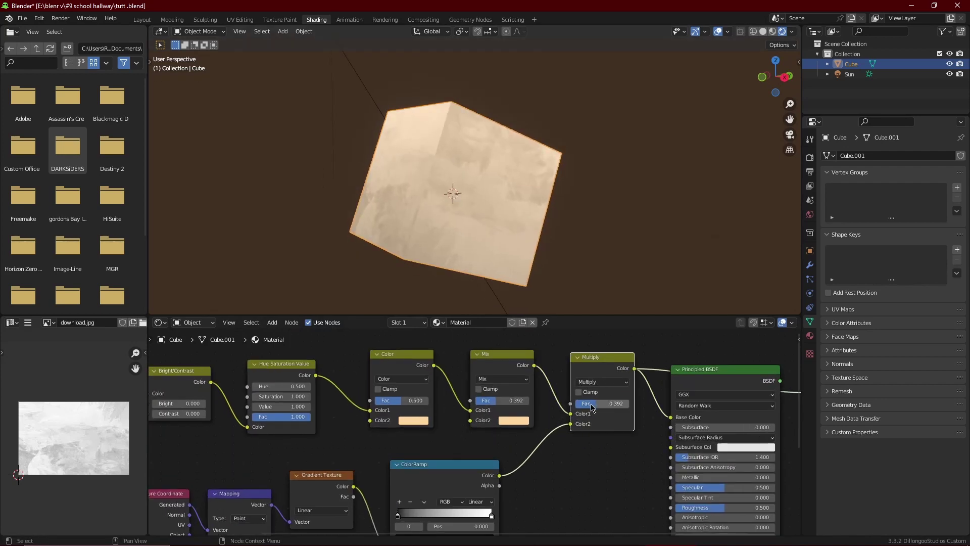
drag(589, 405, 611, 405)
- Route the Principled BSDF back to the Material Output and move the output node farther away from it
scroll(610, 404, down, 4)
ctrl+shift+click(672, 395)
drag(747, 384, 791, 383)
- Check the shaded cube up close and fine-tune the Multiply node's Fac to 0.792
middle_drag(491, 171, 555, 247)
scroll(546, 249, up, 3)
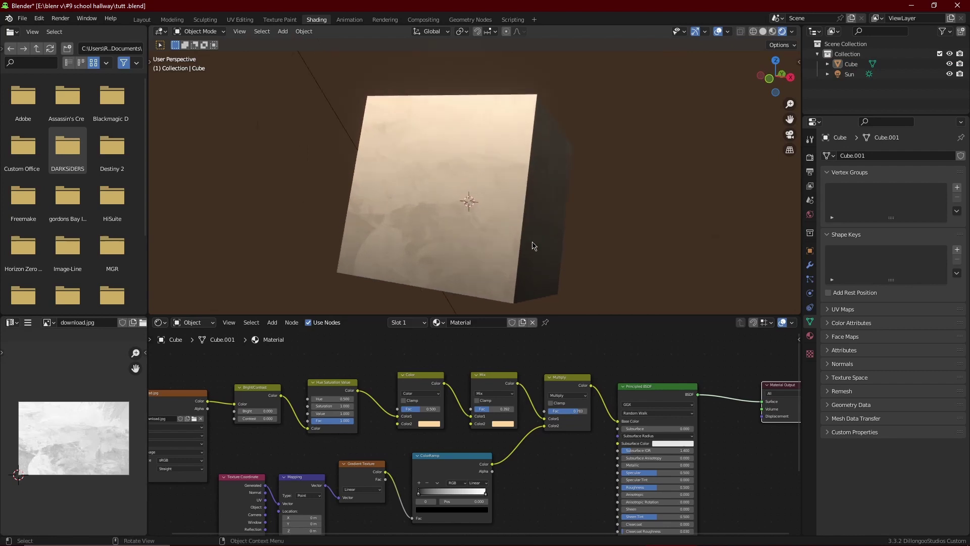
drag(566, 411, 566, 412)
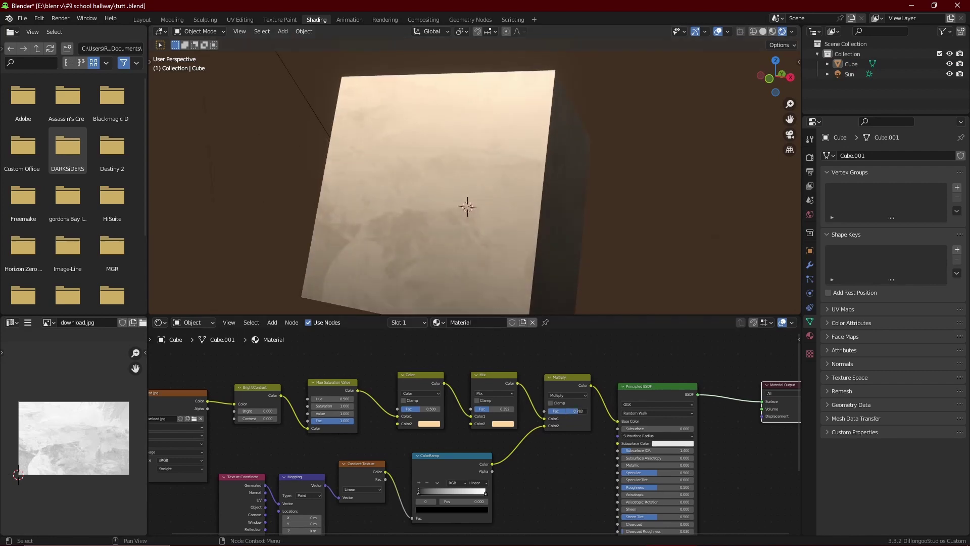
scroll(660, 492, down, 2)
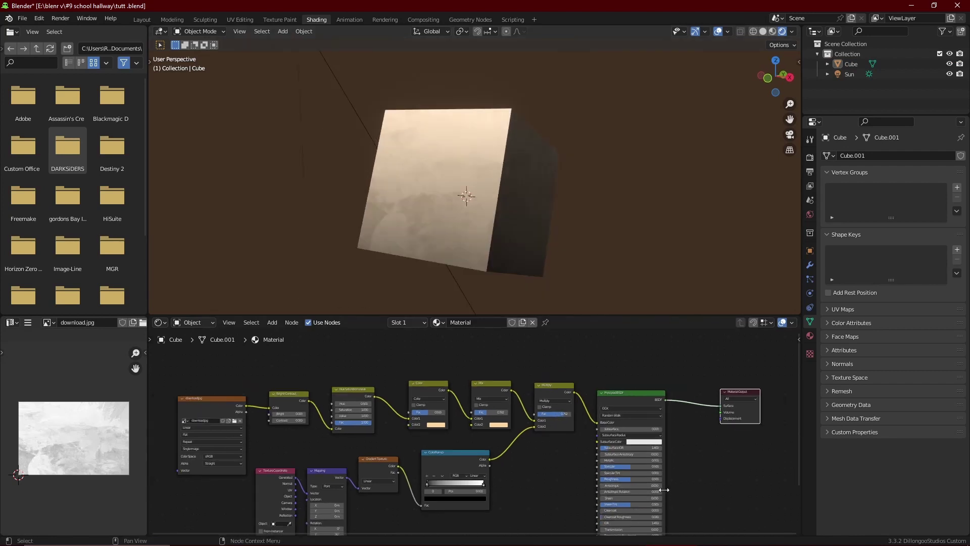
- Set the Principled BSDF's Roughness to 0 and its Metallic to about 0.095
middle_drag(662, 489, 609, 468)
scroll(609, 469, up, 5)
scroll(610, 469, up, 1)
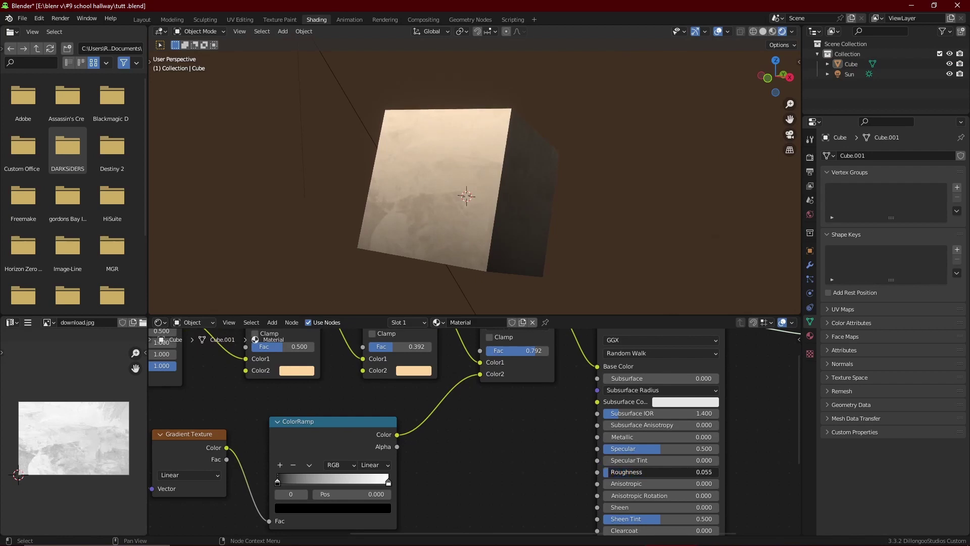
drag(642, 472, 635, 472)
drag(635, 437, 615, 437)
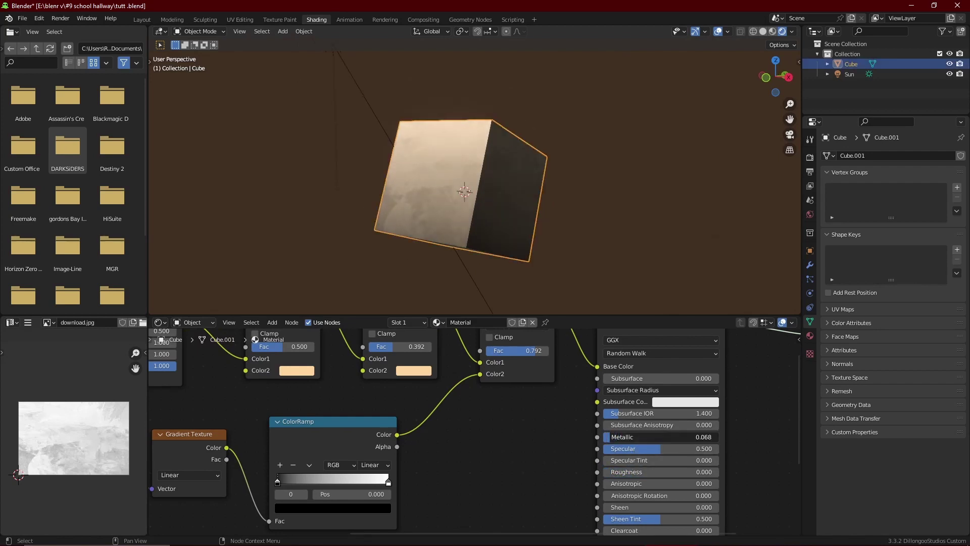
- Deselect the cube and examine its material from several distances and angles
click(585, 165)
scroll(511, 165, up, 3)
middle_drag(512, 165, 499, 198)
scroll(500, 165, down, 4)
scroll(499, 199, up, 4)
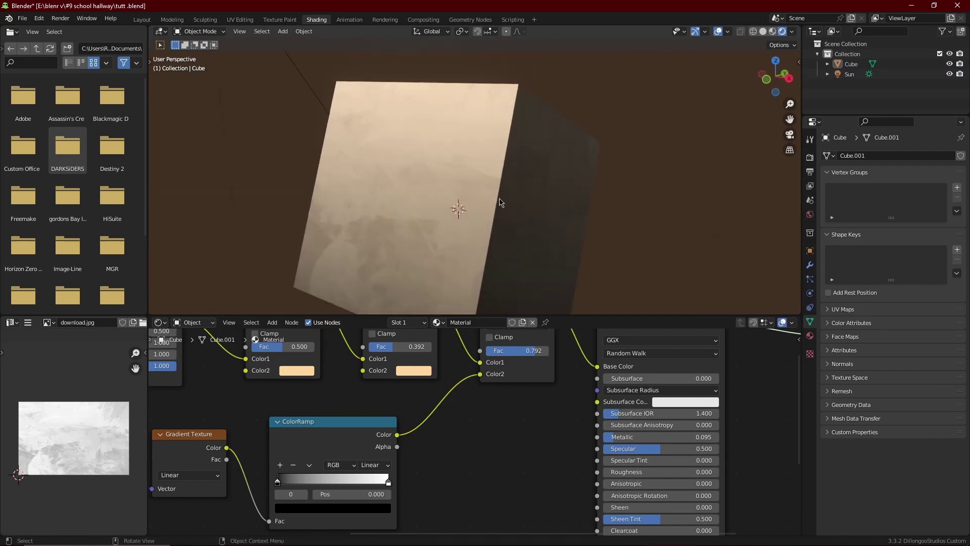
scroll(464, 230, down, 2)
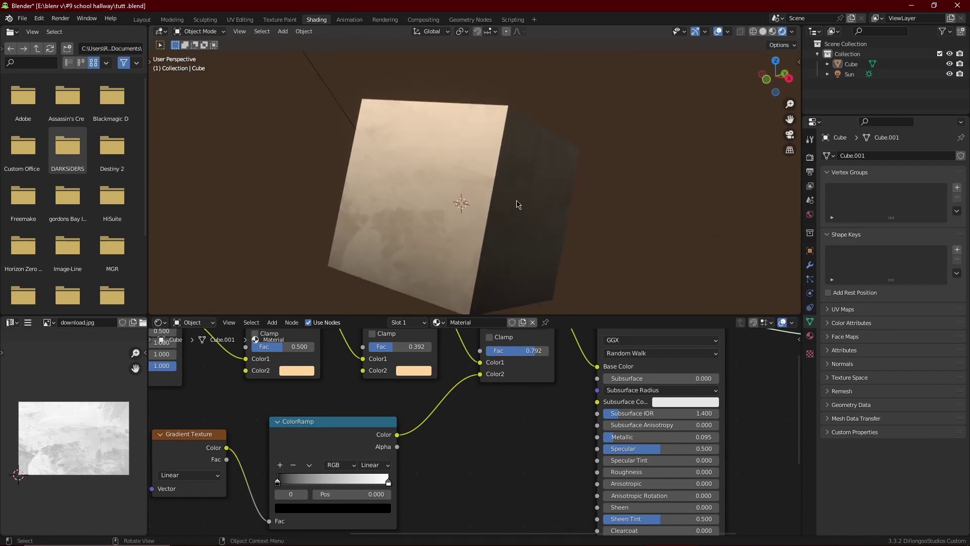
scroll(517, 205, down, 1)
- Place the 3D cursor at the cube's upper front corner, add a point light there and increase its radius
middle_drag(524, 201, 357, 115)
scroll(496, 243, up, 4)
scroll(496, 243, down, 3)
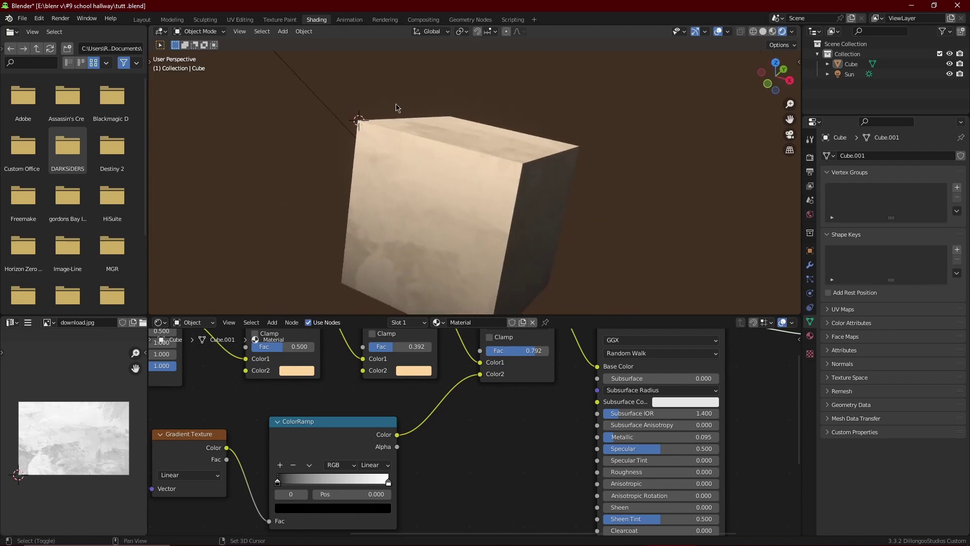
key(shift+a)
mouse_move(396, 231)
click(431, 229)
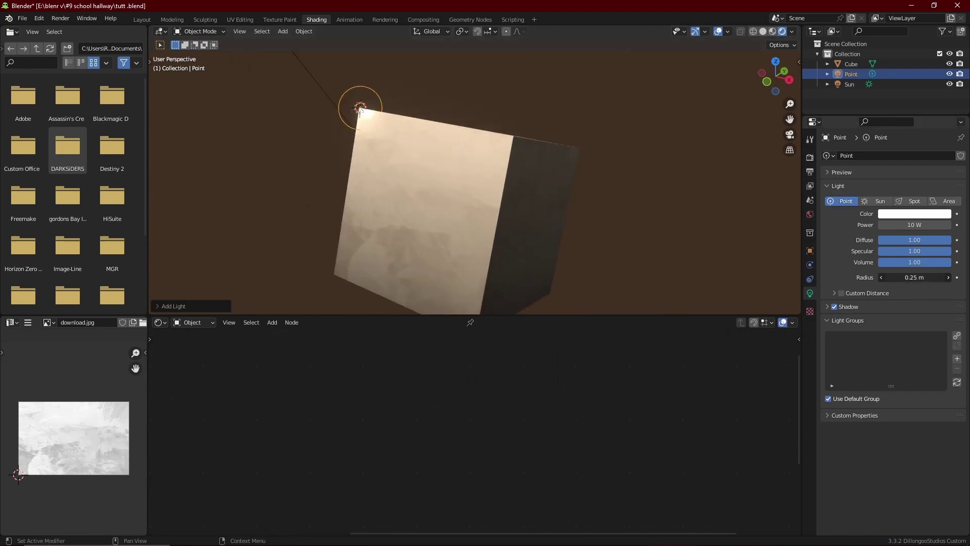
drag(914, 277, 944, 277)
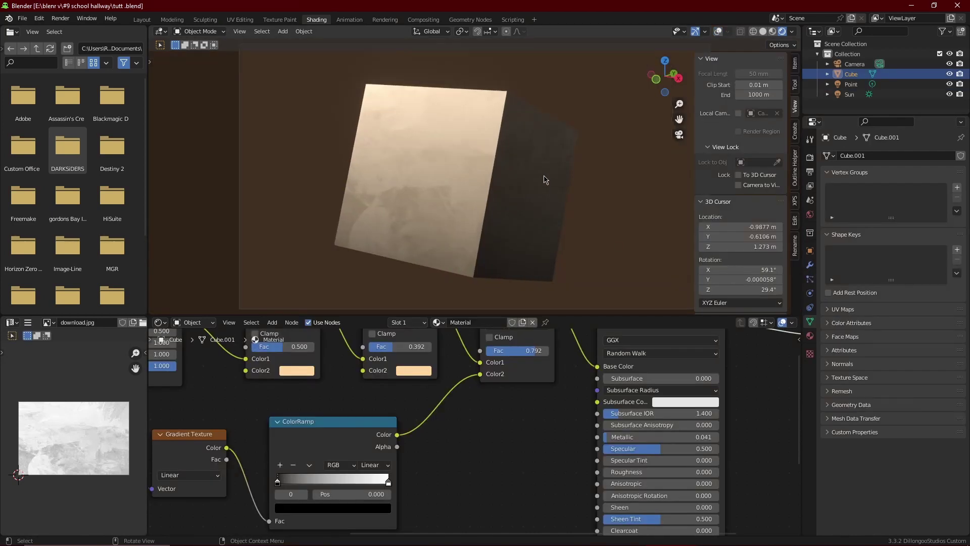
- Turn the viewport overlays on and insert a Shader to RGB node between the Principled BSDF and the Material Output
scroll(558, 410, down, 4)
middle_drag(606, 393, 510, 444)
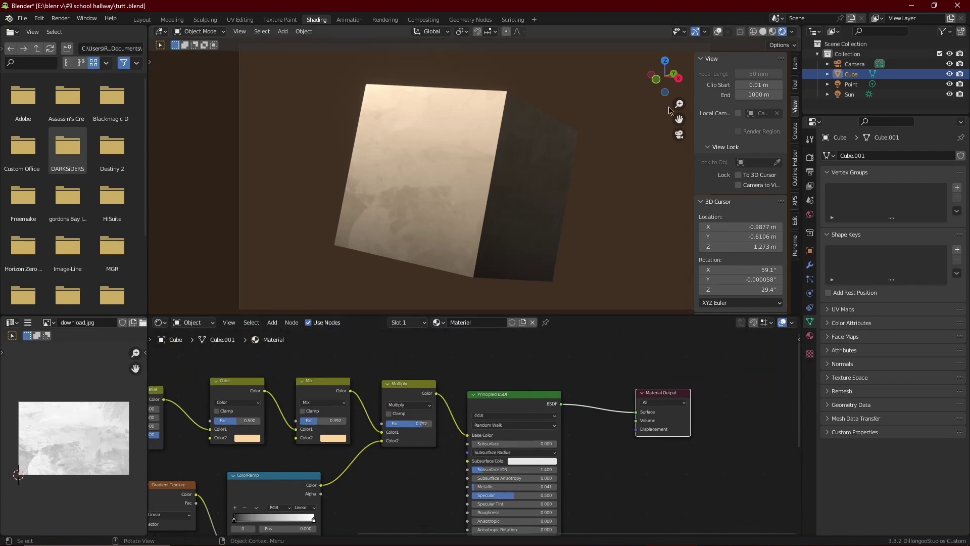
click(718, 32)
key(shift+a)
text(m)
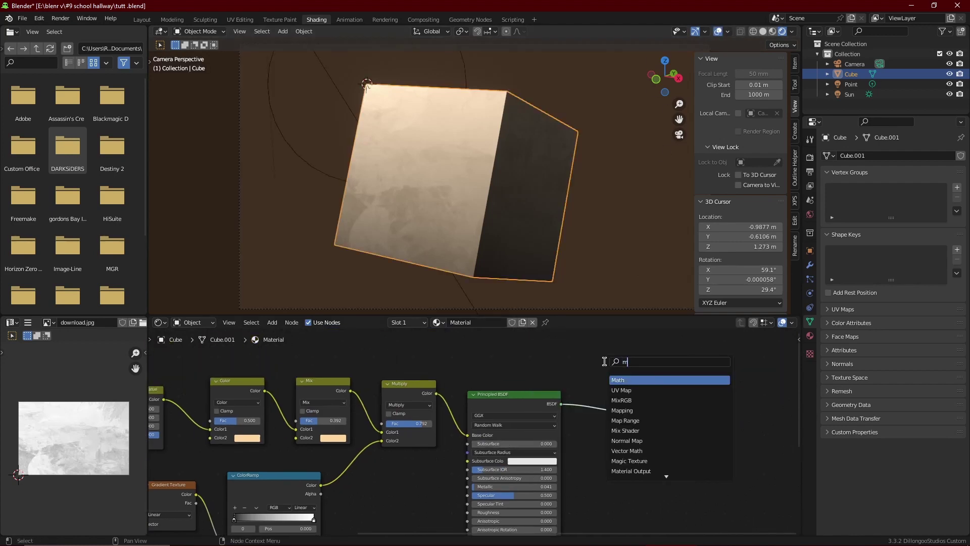
key(BackSpace)
text(sh)
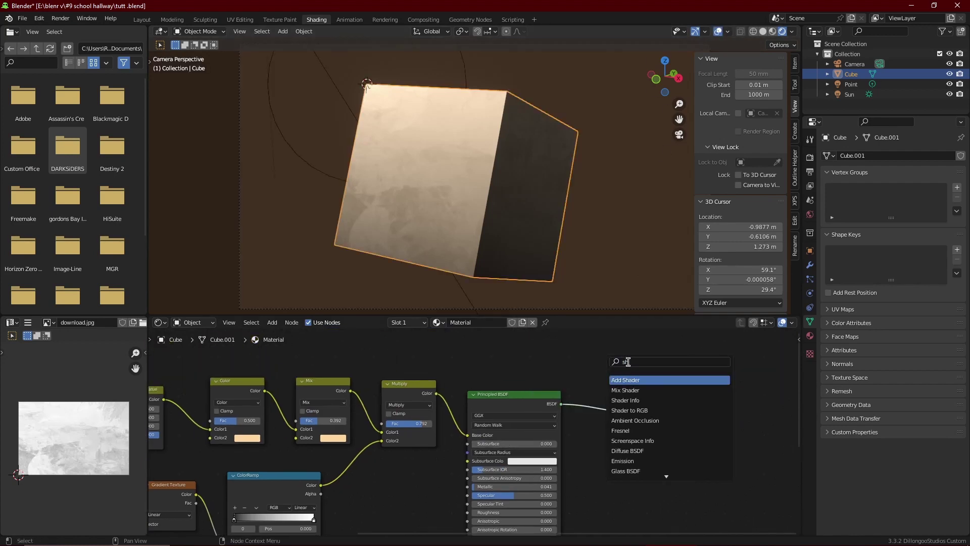
click(637, 412)
click(596, 439)
- Open the node search for adding a node after Shader to RGB
scroll(673, 409, up, 3)
middle_drag(673, 409, 544, 441)
key(shift+a)
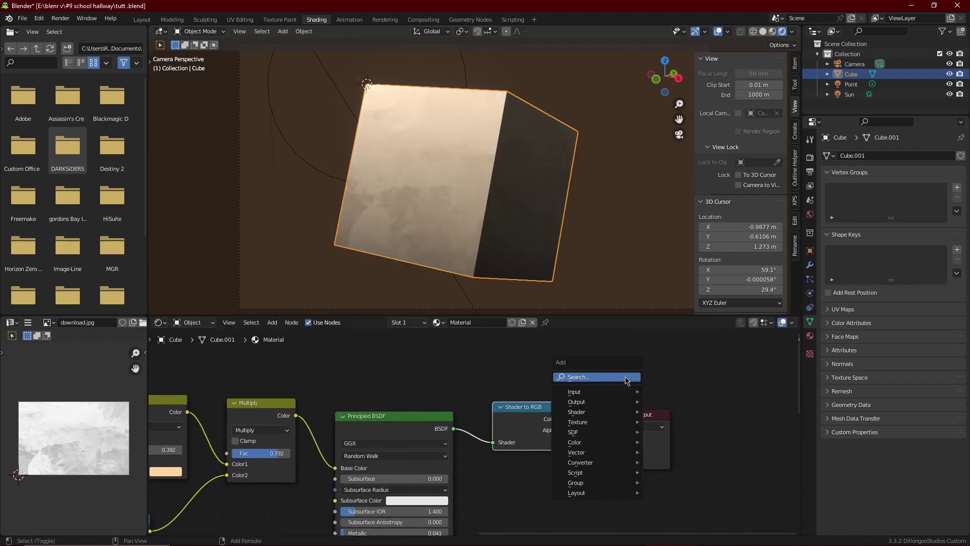
click(625, 377)
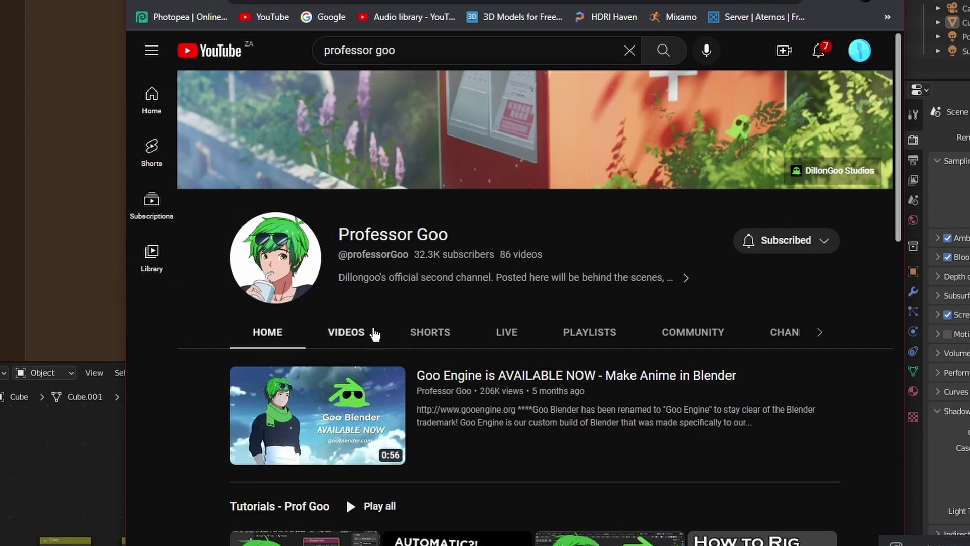
- In the browser, view the Professor Goo channel's videos, open the Goo Engine download page on Patreon and examine its membership levels
click(346, 332)
scroll(500, 341, down, 5)
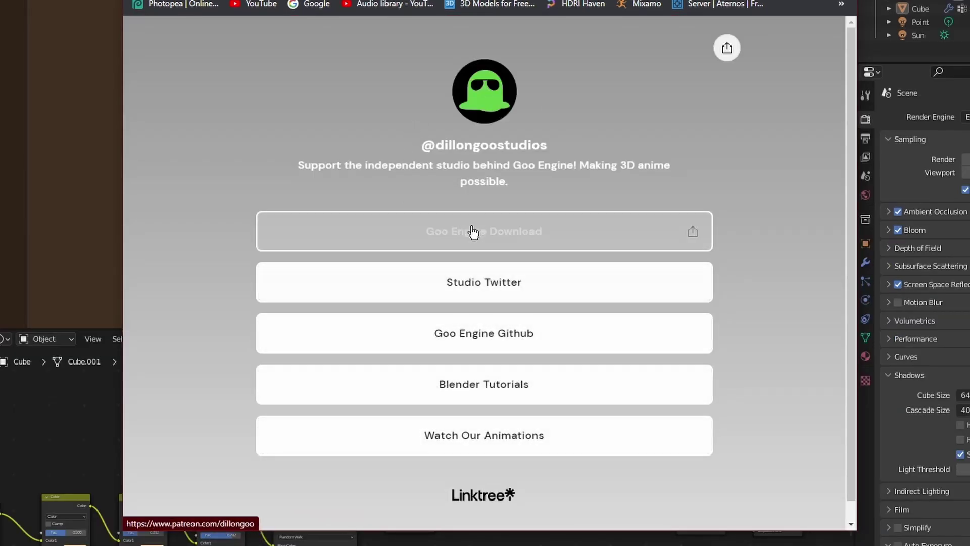
click(473, 232)
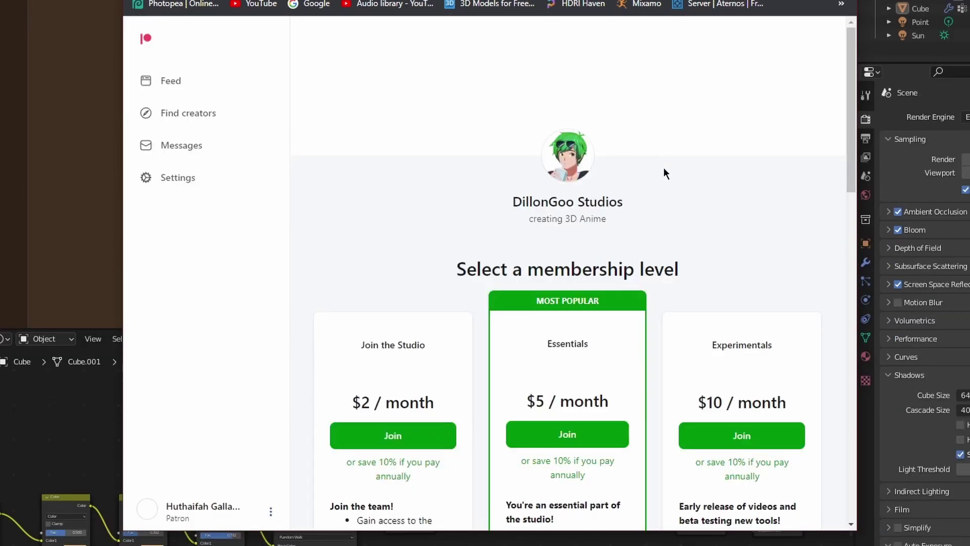
scroll(572, 387, down, 4)
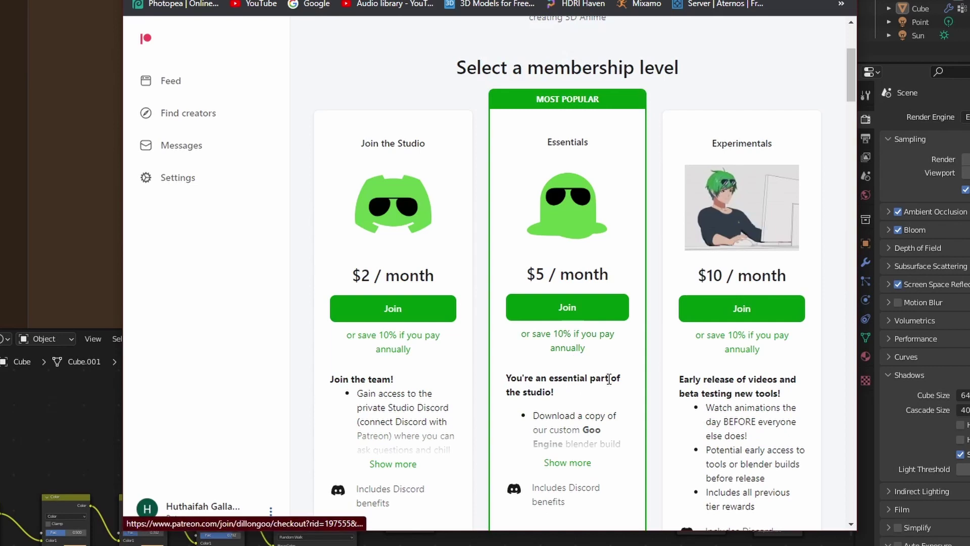
scroll(576, 389, down, 1)
click(573, 395)
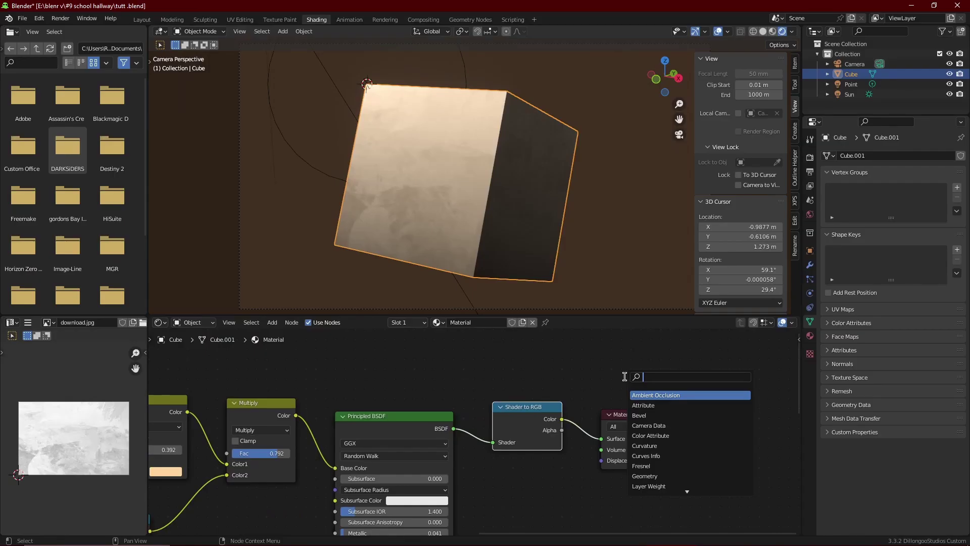
- In Blender, insert a MixRGB node between Shader to RGB and the Material Output and set its blending mode to Color Dodge
text(mix)
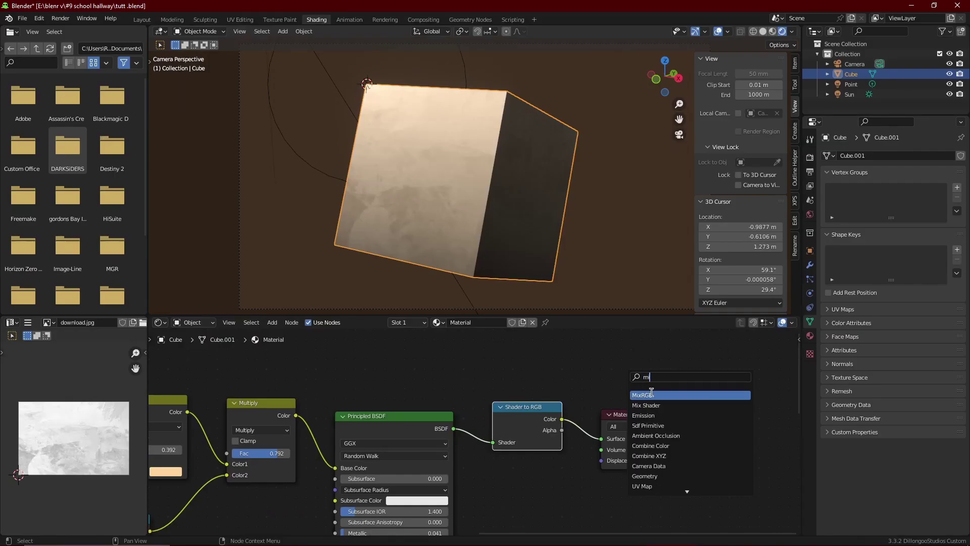
key(Return)
click(689, 414)
scroll(690, 413, up, 2)
click(690, 413)
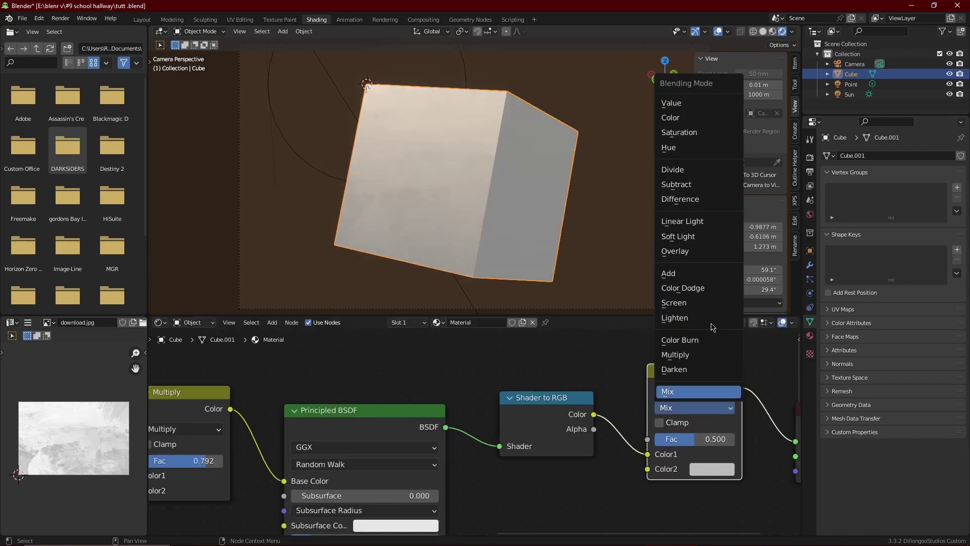
click(679, 281)
- Add a Curvature node above the Principled BSDF and connect its Scene Curvature to the Color Dodge node's Color2
scroll(568, 421, down, 2)
shift+scroll(576, 390, up, 2)
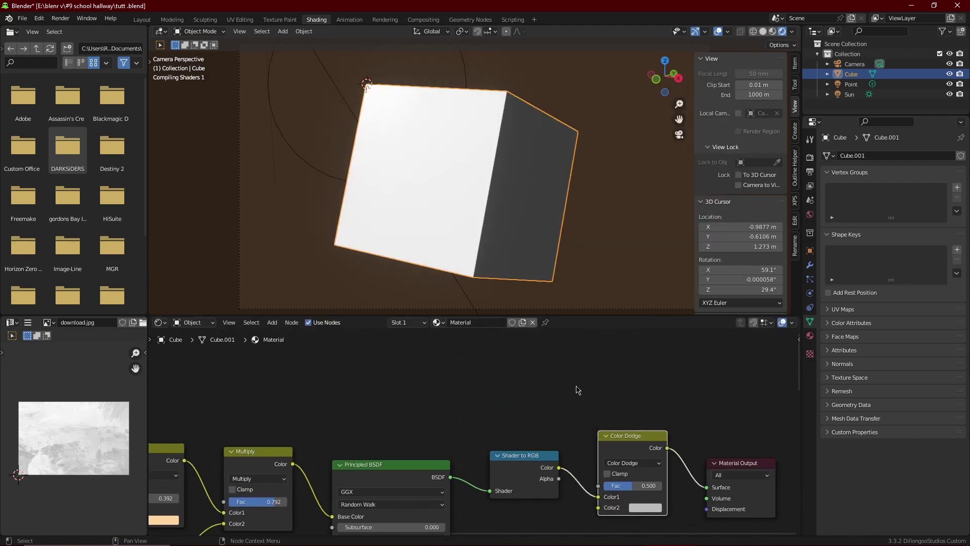
key(shift+a)
text(cu)
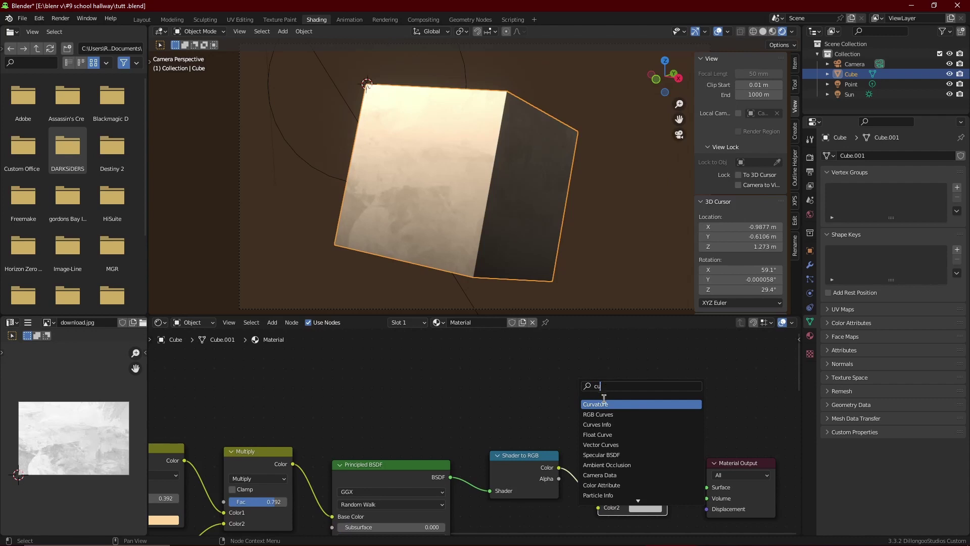
click(606, 404)
click(480, 397)
drag(472, 392, 560, 473)
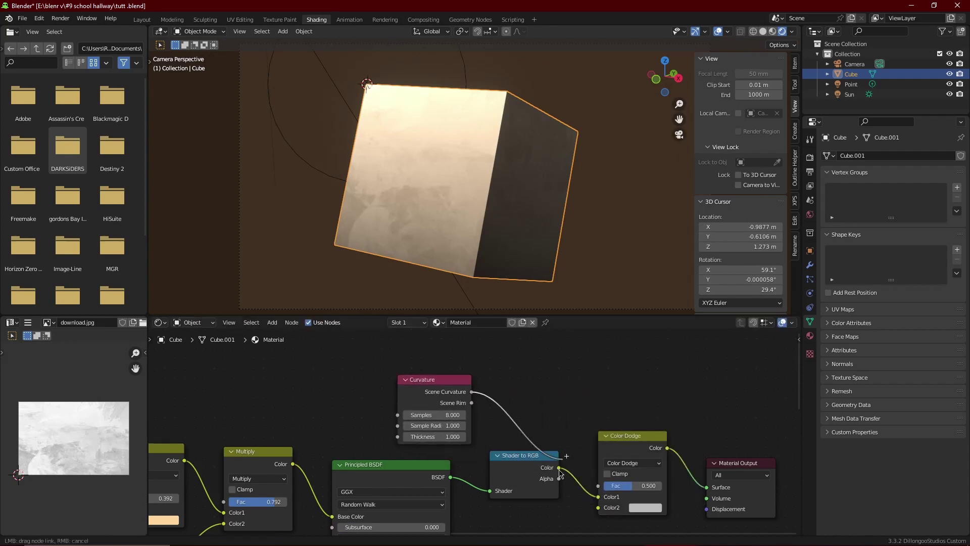
drag(592, 513, 598, 507)
- Insert an Emission node and a duplicate Shader to RGB node between Curvature and the Color Dodge node's Color2
key(shift+a)
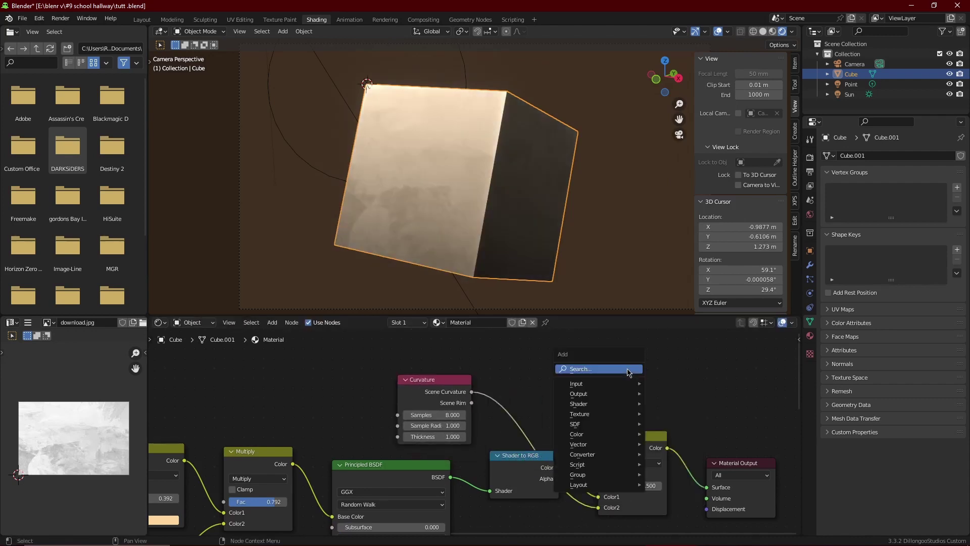
click(624, 371)
click(526, 484)
key(shift+d)
click(556, 427)
key(shift+a)
click(612, 367)
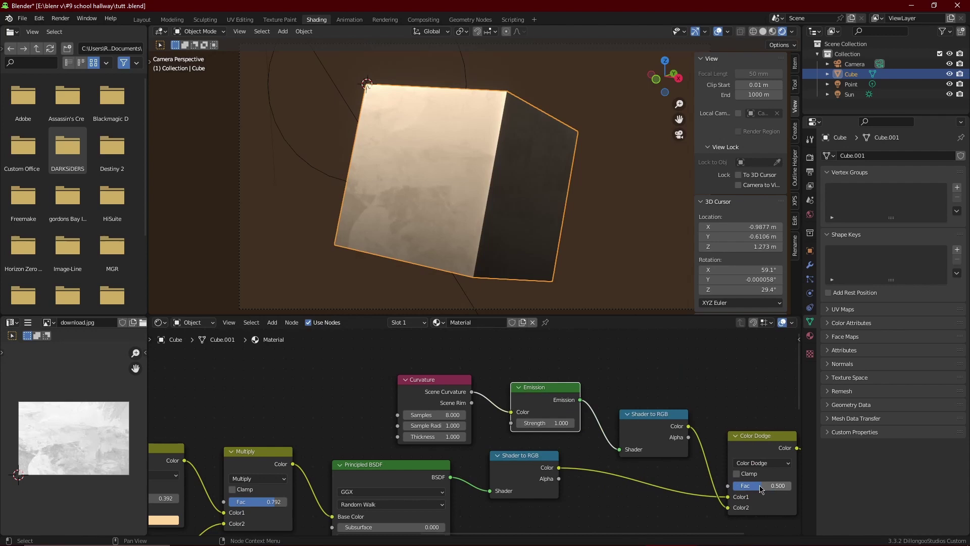
- Render the scene to check the edge highlights on the cube and close the render window
click(657, 213)
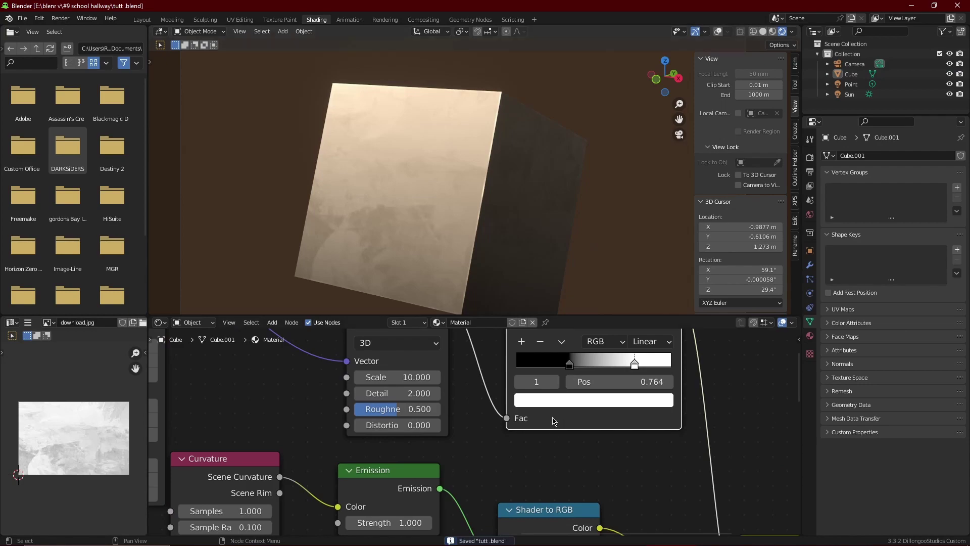
key(F12)
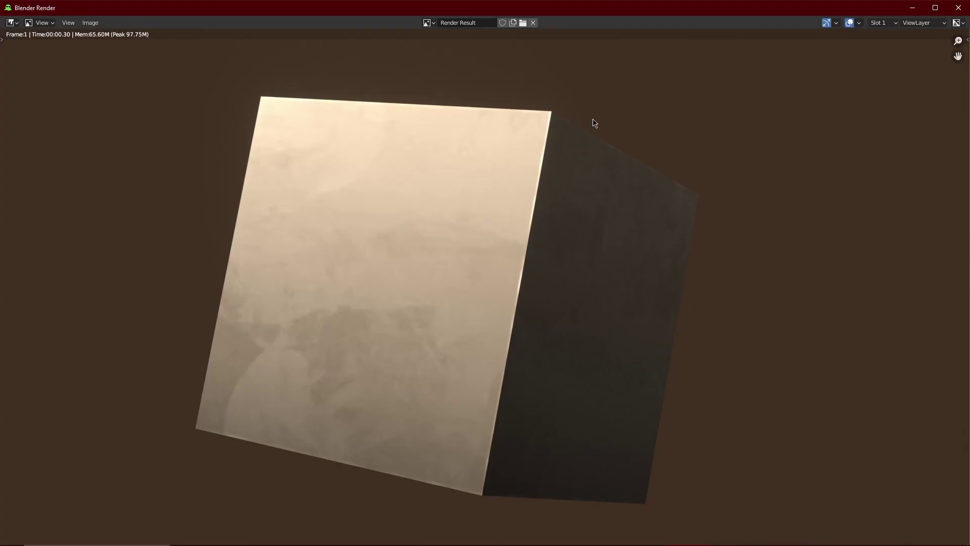
click(957, 7)
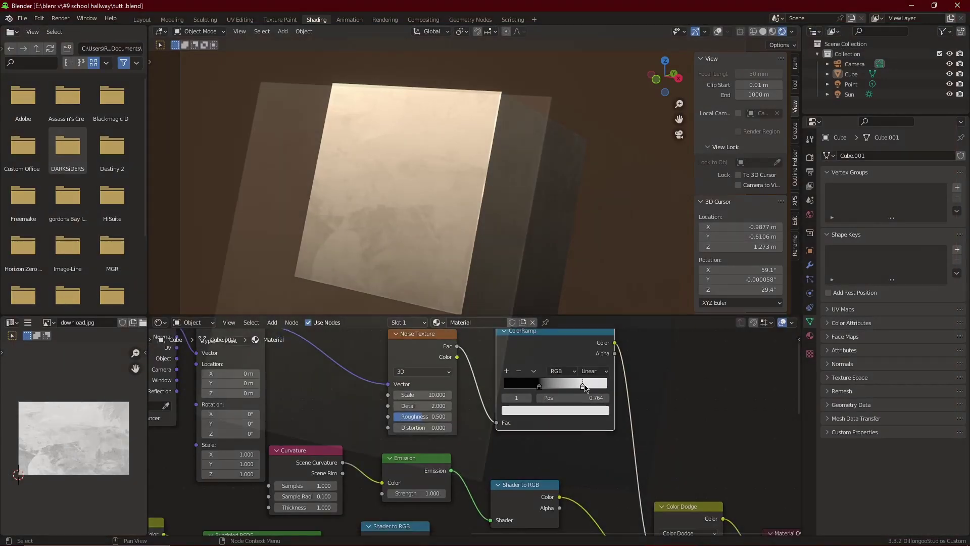